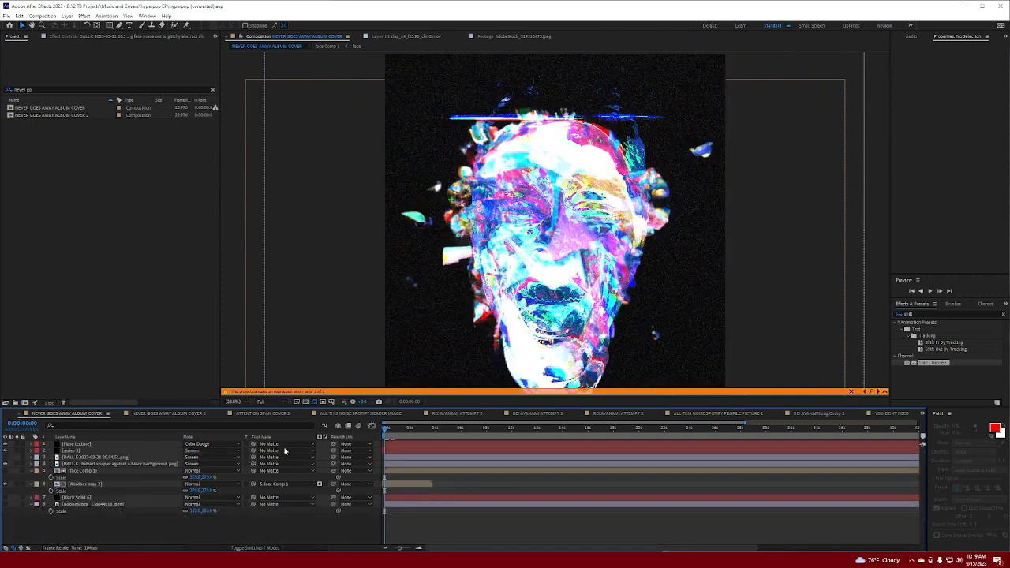
Step: Examine the NEVER GOES AWAY ALBUM COVER composition enlarged, and do the same with NEVER GOES AWAY ALBUM COVER 2
left_click(334, 345)
key("grave")
key("grave")
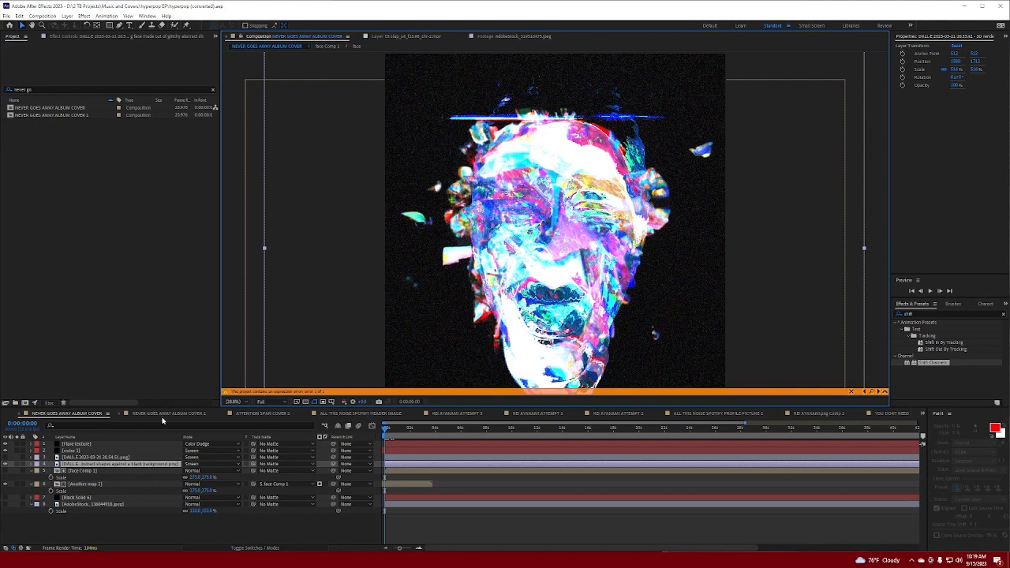
left_click(163, 417)
key("grave")
key("grave")
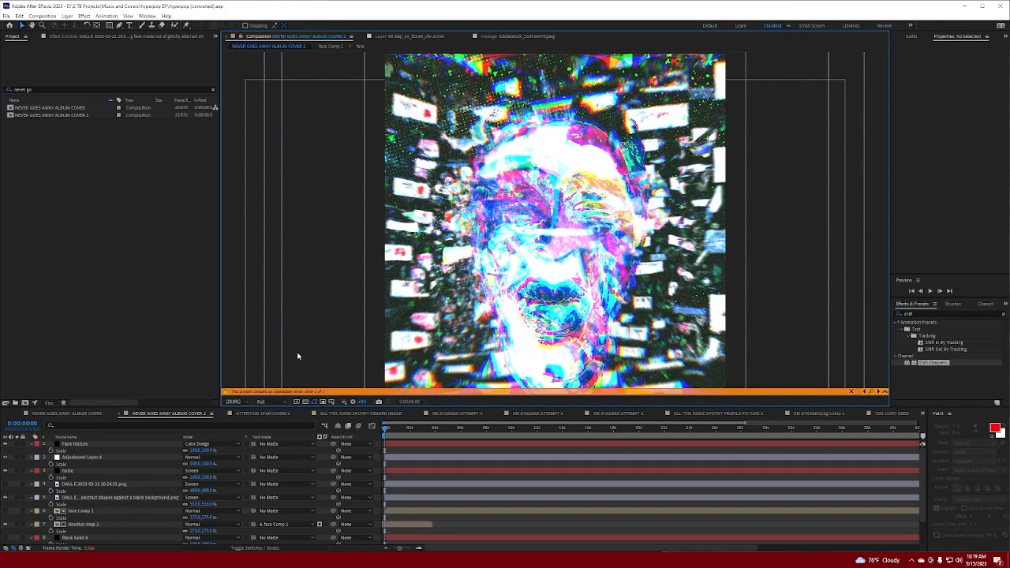
Step: Compare the two album cover compositions again, ending on NEVER GOES AWAY ALBUM COVER with no layer selected
left_click(86, 416)
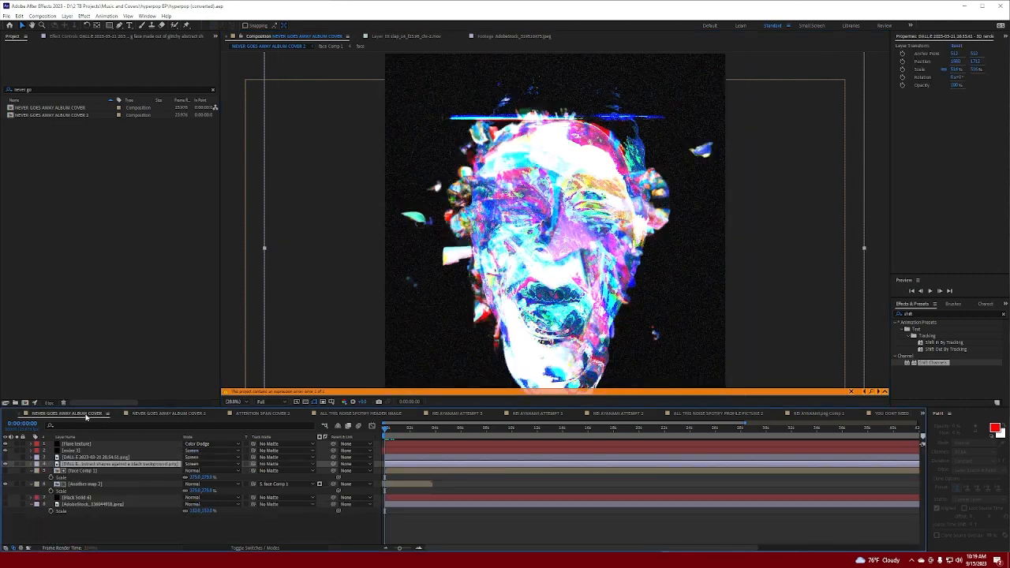
left_click(183, 418)
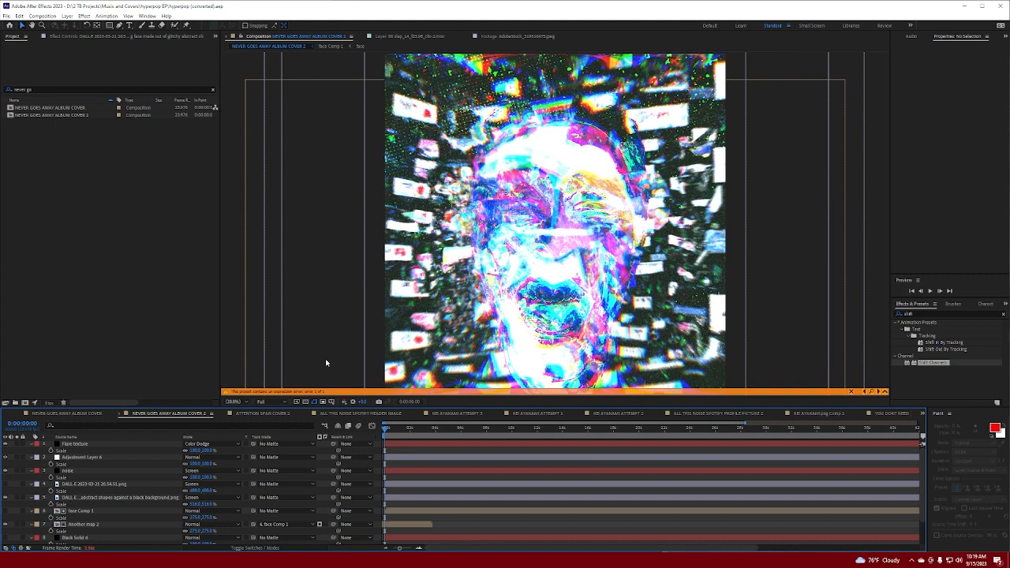
left_click(67, 414)
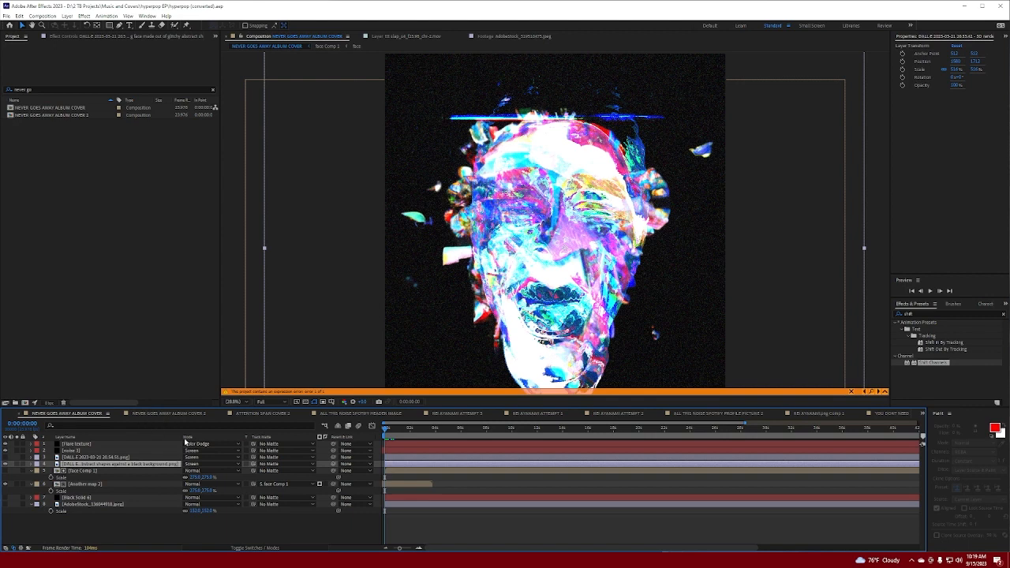
left_click(426, 535)
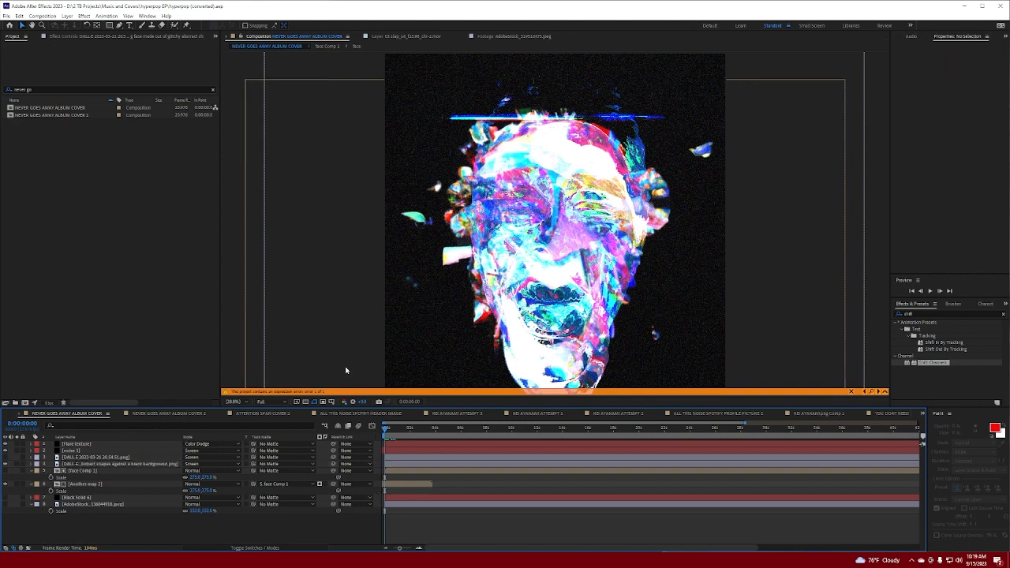
Step: Make the black solid layer near the bottom of the layer stack visible
left_click(131, 443)
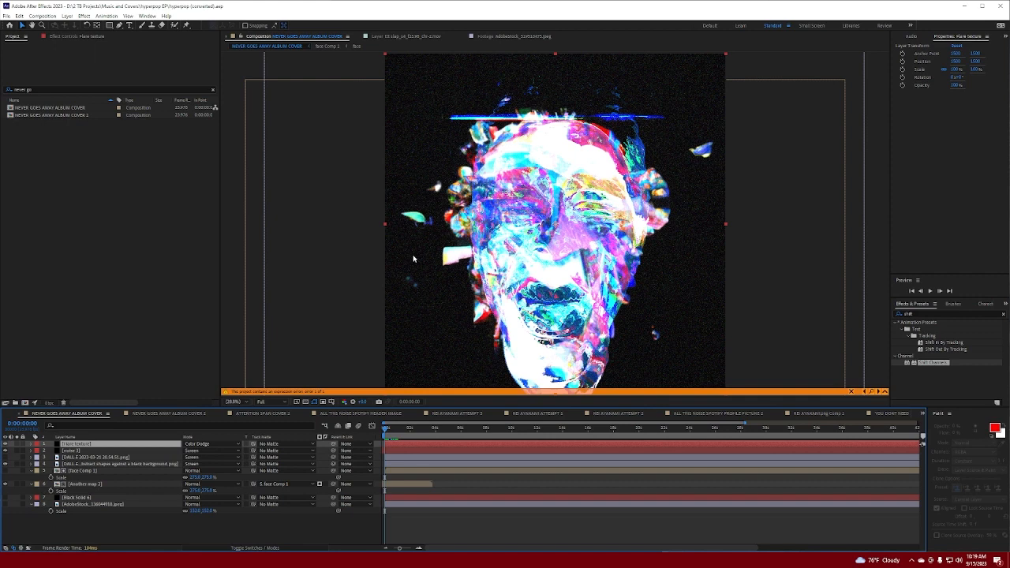
left_click(418, 526)
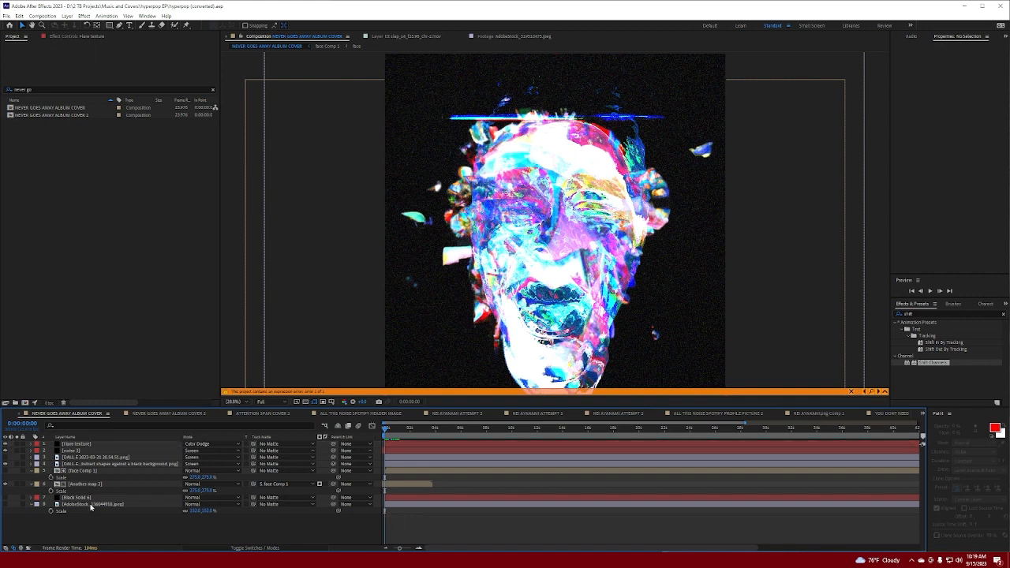
left_click(91, 505)
left_click(70, 497)
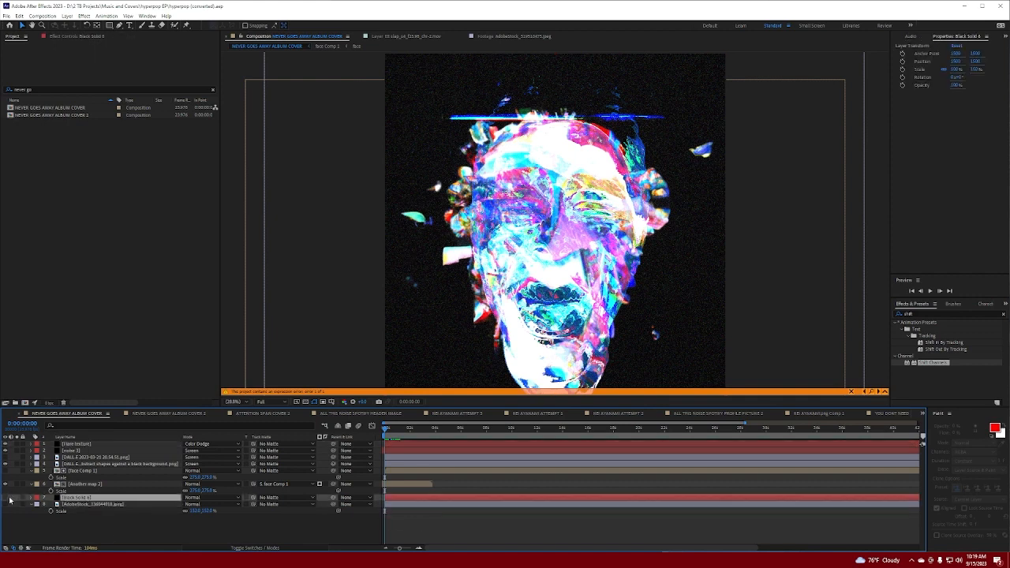
key("ctrl+Up")
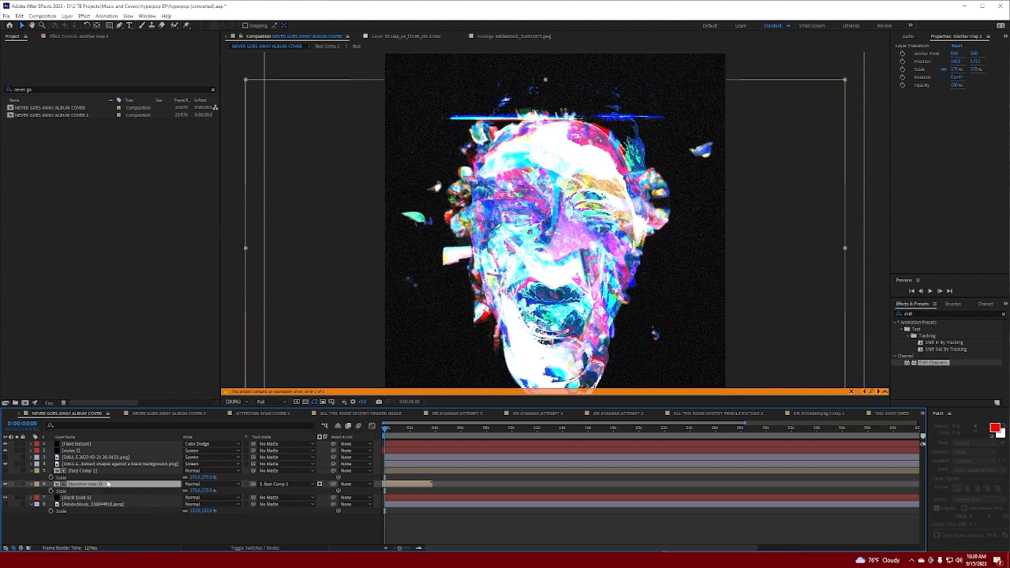
Step: Show and solo the face Comp 1 layer to examine the original face, then turn its solo off
key("ctrl+Up")
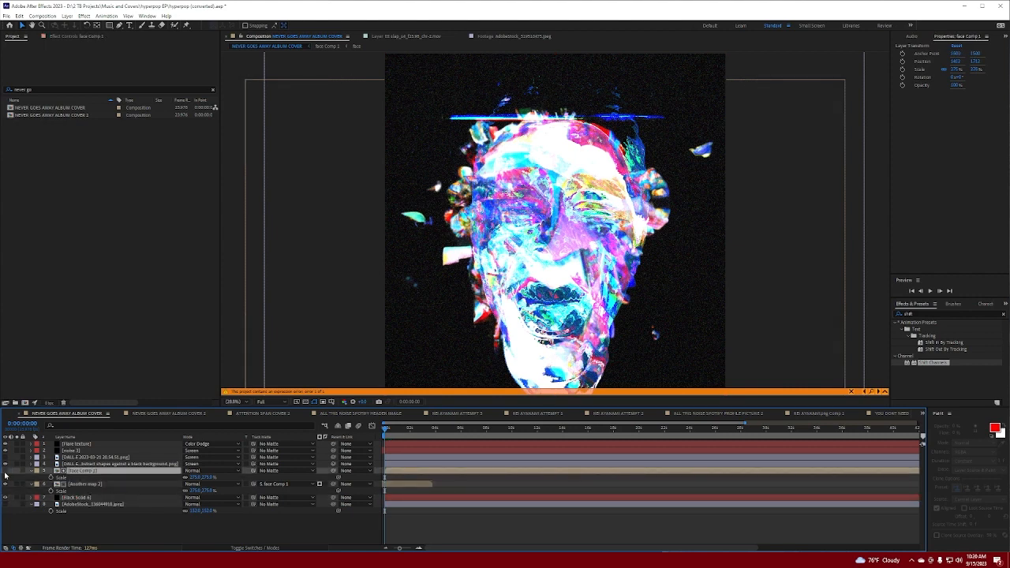
left_click(5, 472)
left_click(12, 472)
left_click(17, 471)
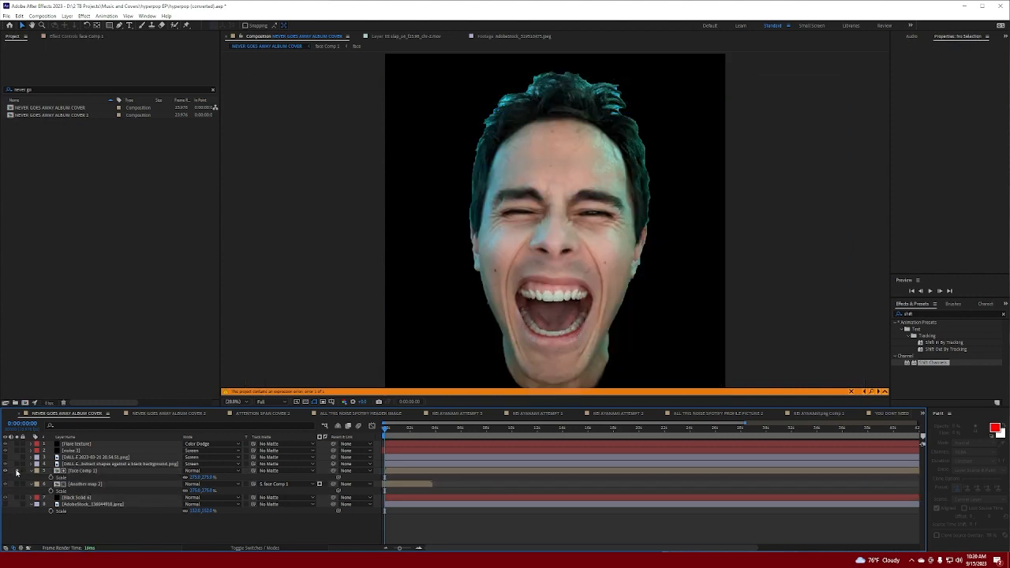
left_click(78, 471)
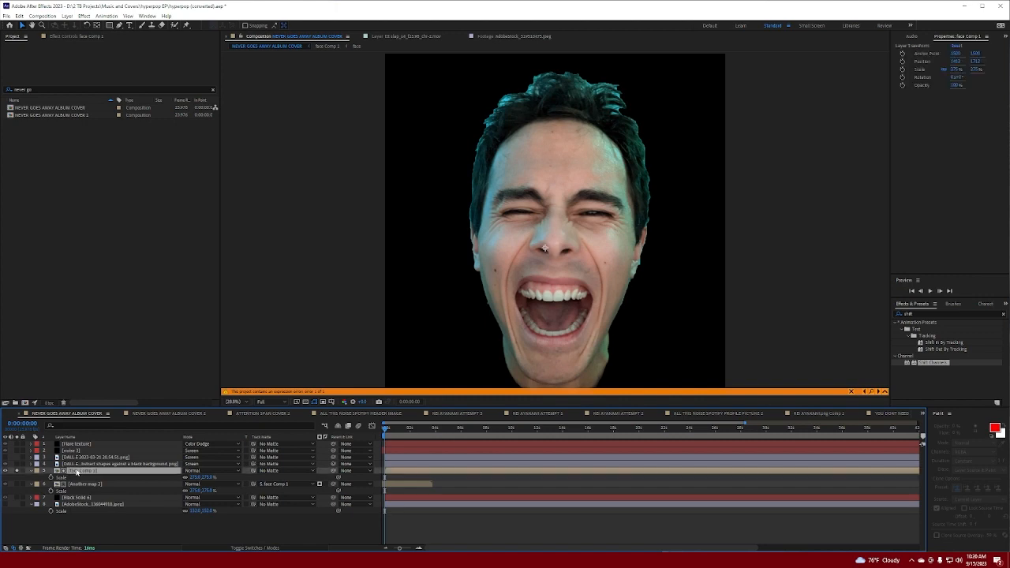
left_click(17, 471)
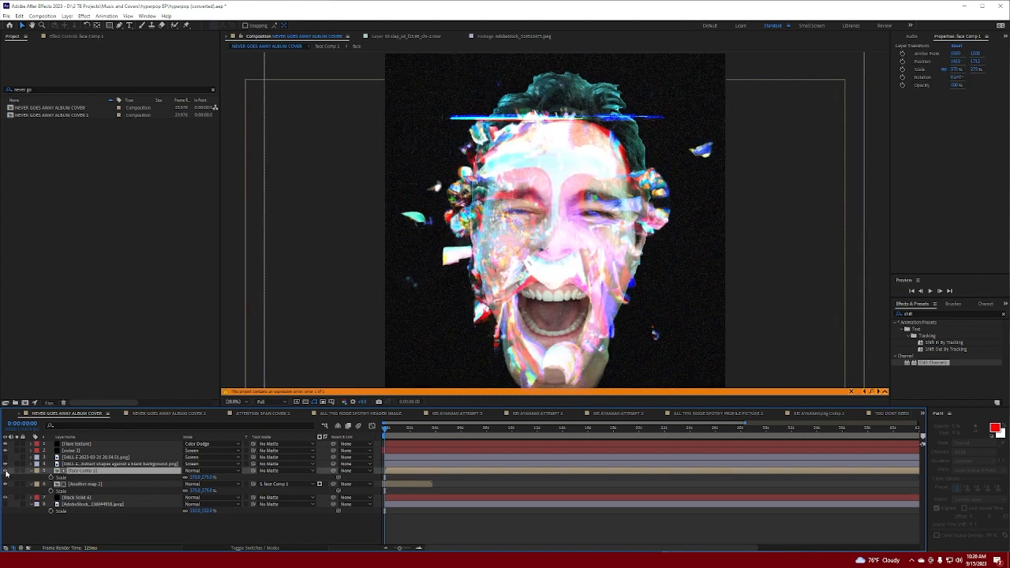
Step: Solo the Another map 2 layer and examine its Displacement Map effect settings
left_click(85, 484)
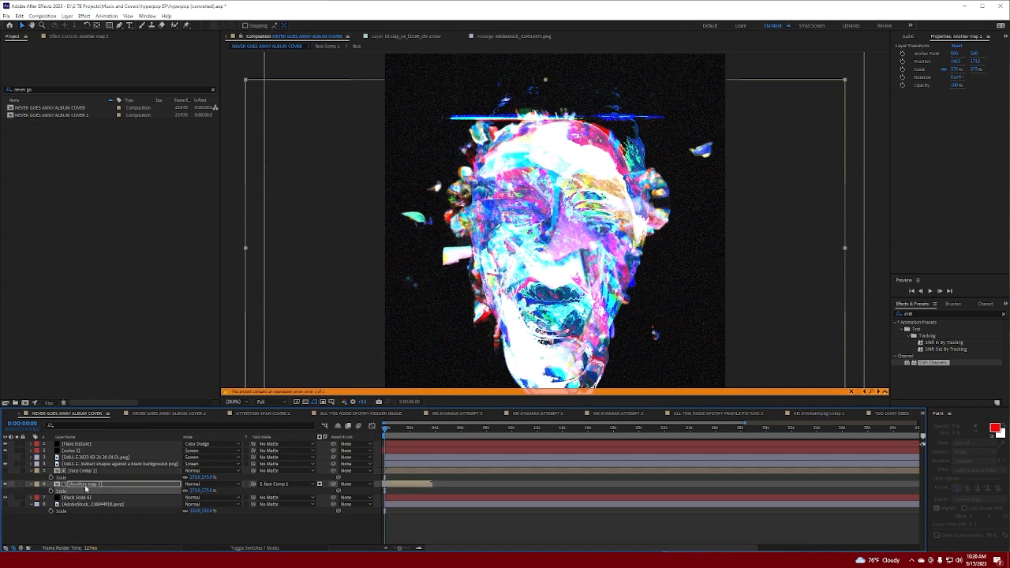
left_click(16, 484)
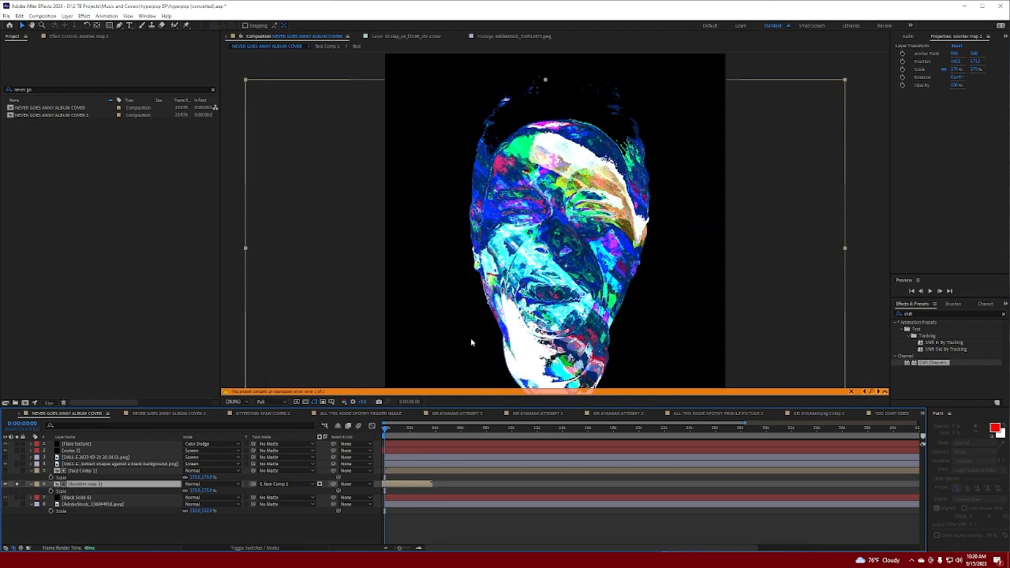
left_click(76, 37)
left_click(49, 54)
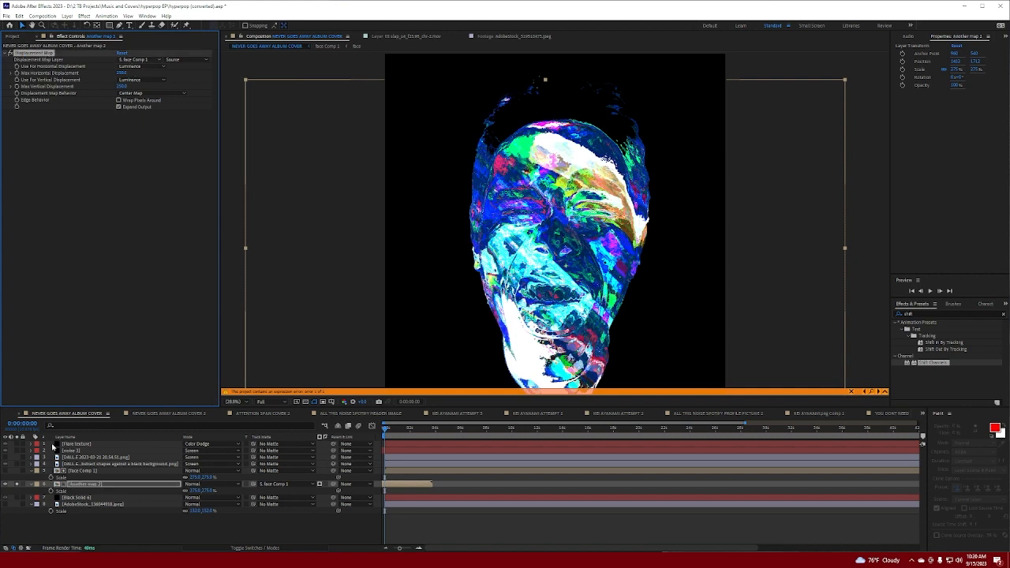
left_click(85, 470)
left_click(86, 483)
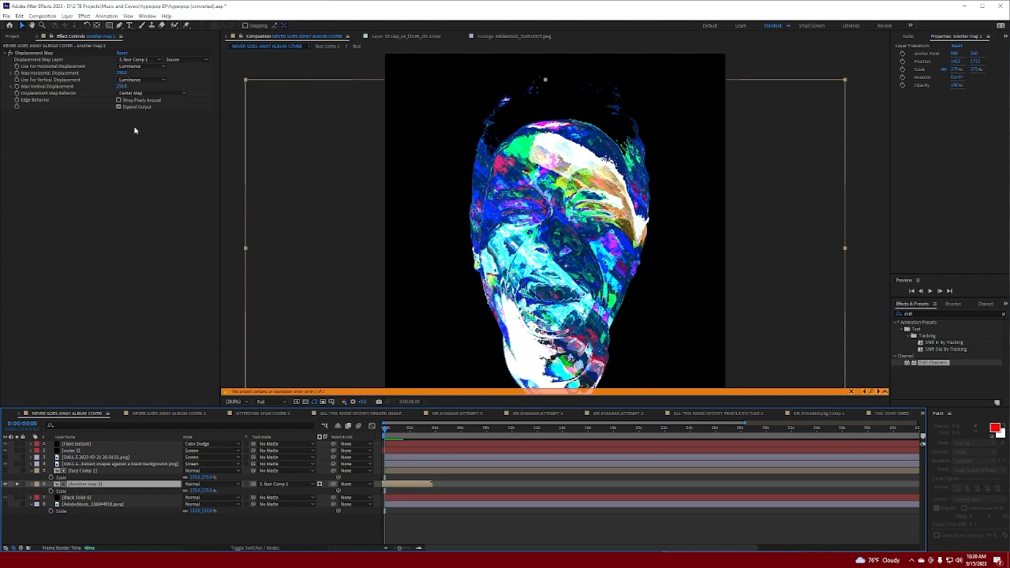
Step: Open the Another map 2 precomp, preview its animated texture from the start, and return to the first frame for a closer look
double_click(79, 485)
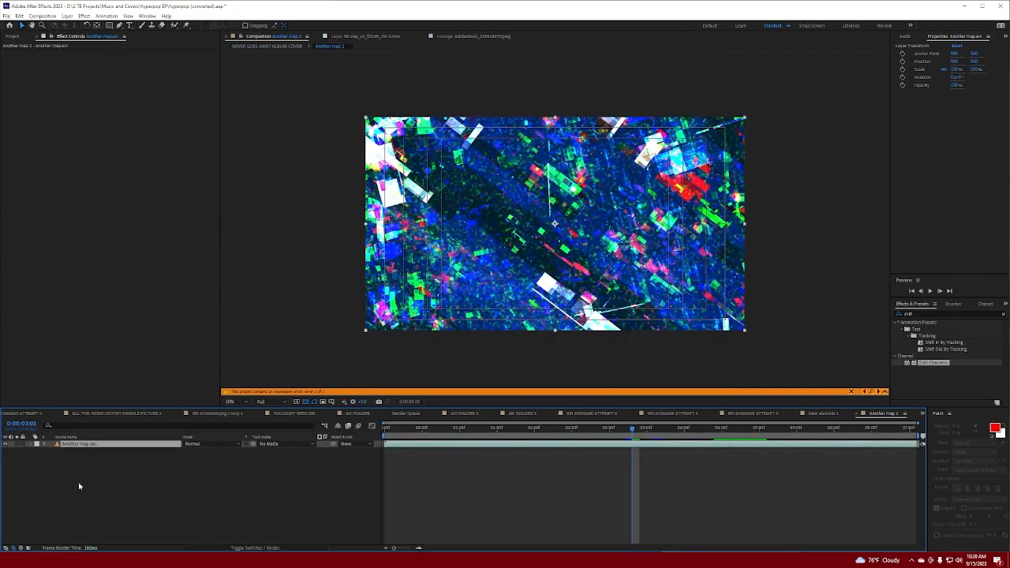
left_click_drag(567, 426, 369, 426)
key("space")
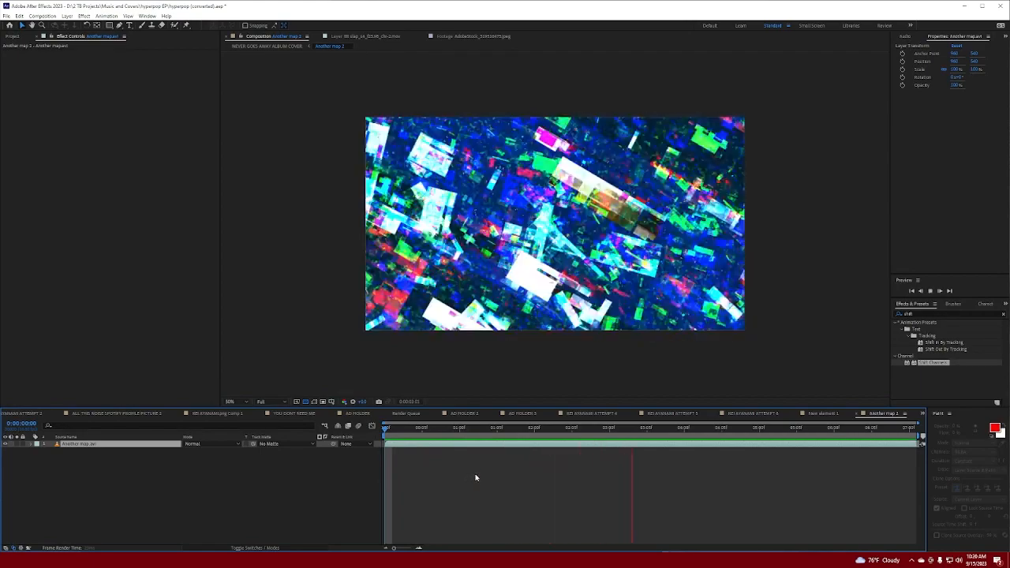
key("space")
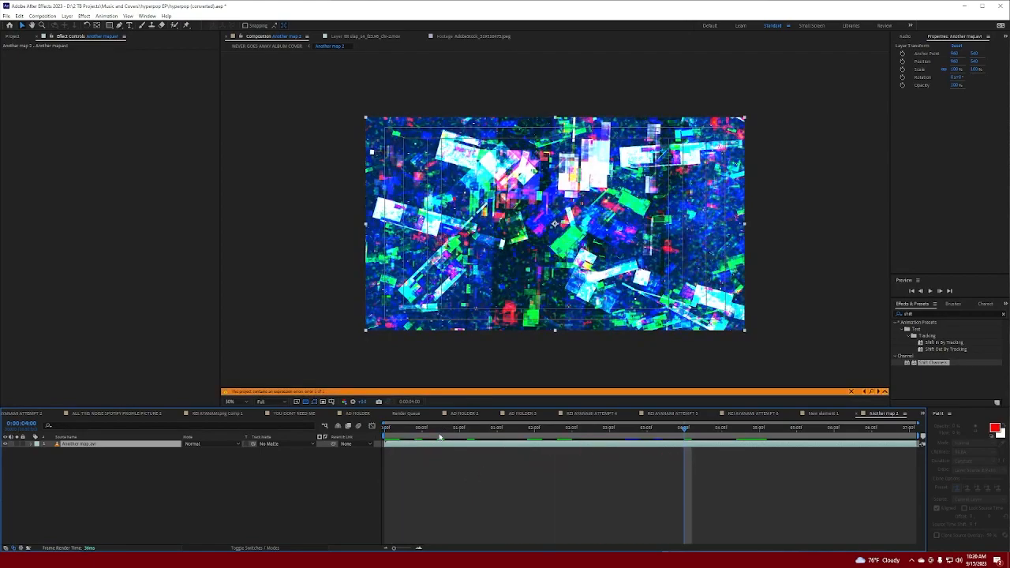
left_click(422, 432)
left_click_drag(418, 436, 339, 428)
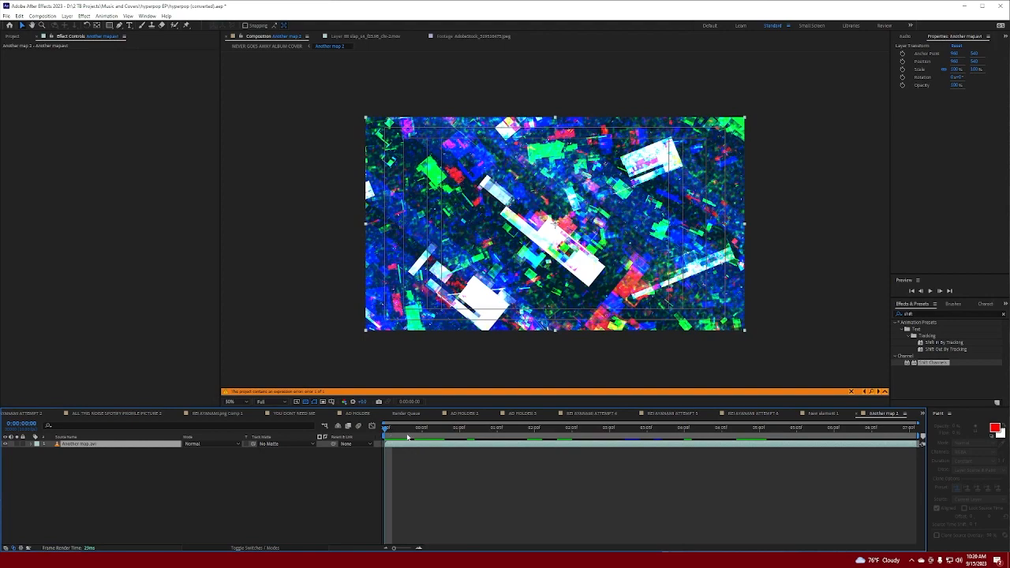
left_click_drag(406, 435, 287, 429)
scroll(376, 355, "up", 1)
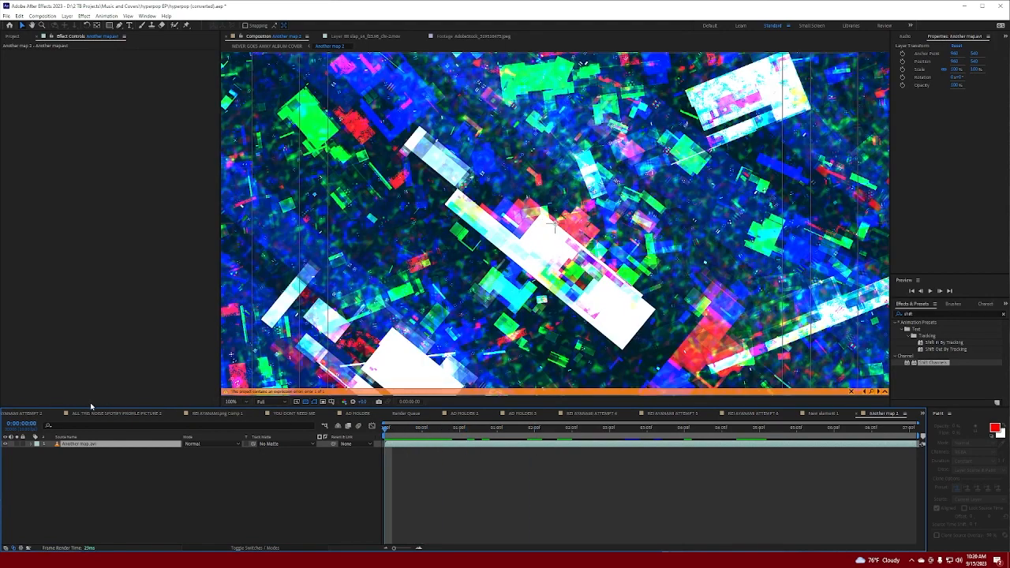
Step: Return to the NEVER GOES AWAY ALBUM COVER composition and go to its first frame
scroll(101, 413, "left", 1)
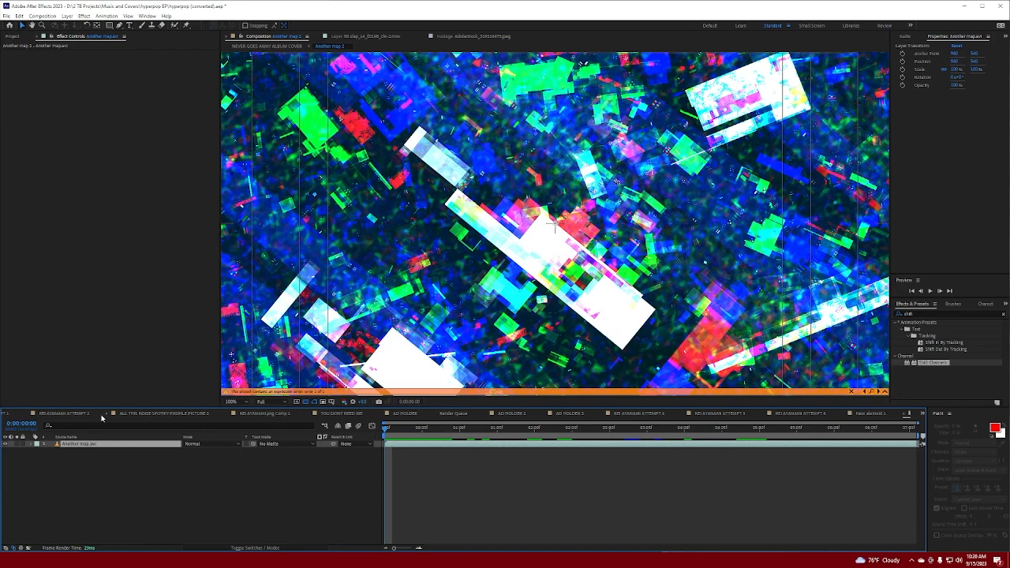
scroll(101, 415, "left", 1)
scroll(102, 413, "left", 3)
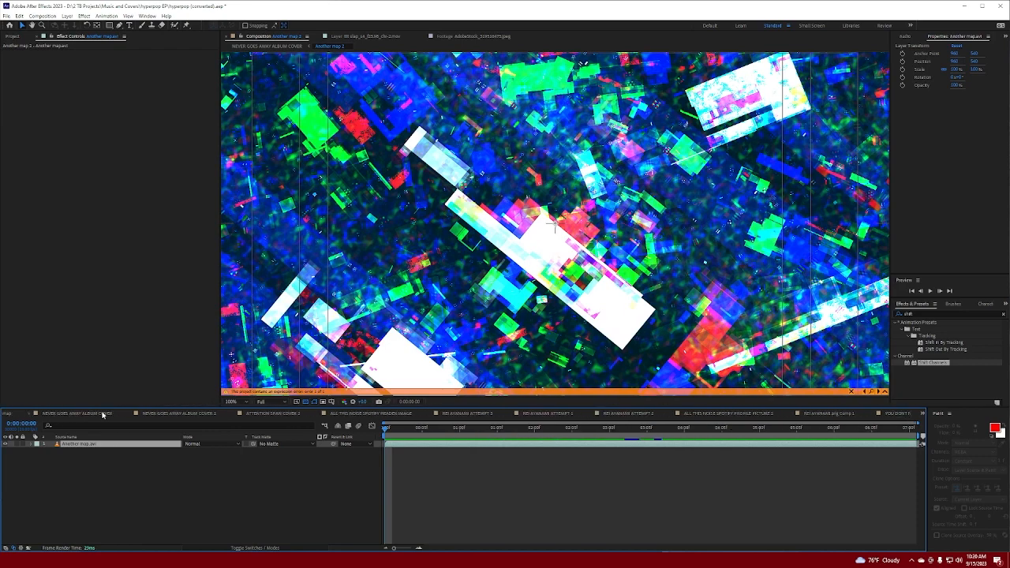
left_click(102, 414)
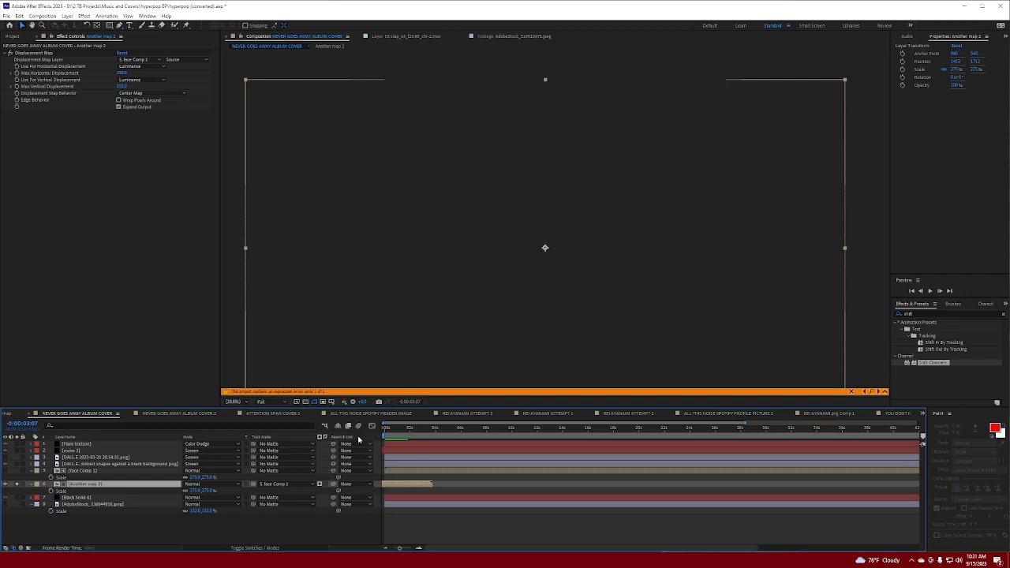
key("Home")
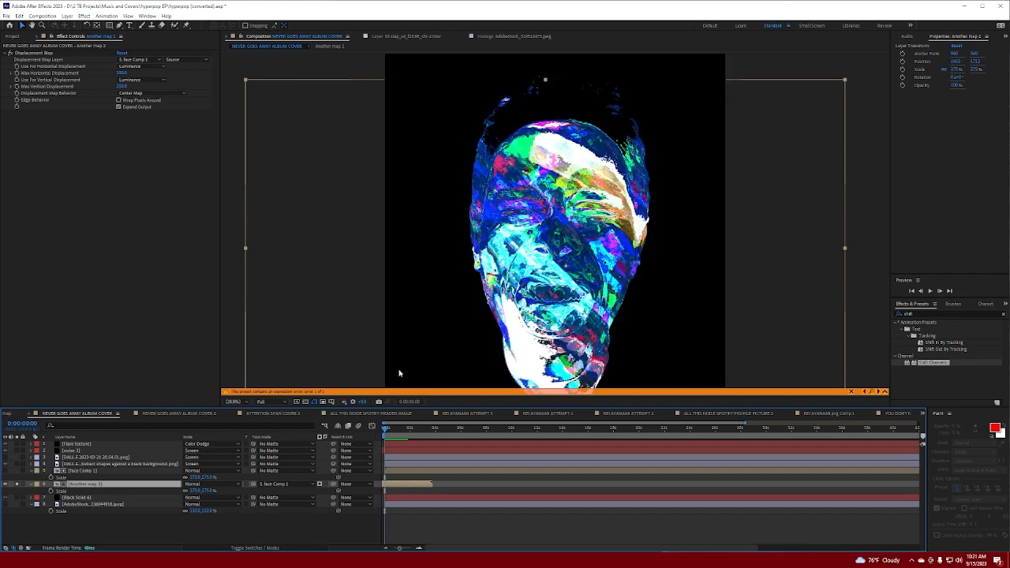
Step: Scrub through the first seconds to examine how the displaced texture moves over the face, ending on the first frame
left_click_drag(386, 432, 392, 437)
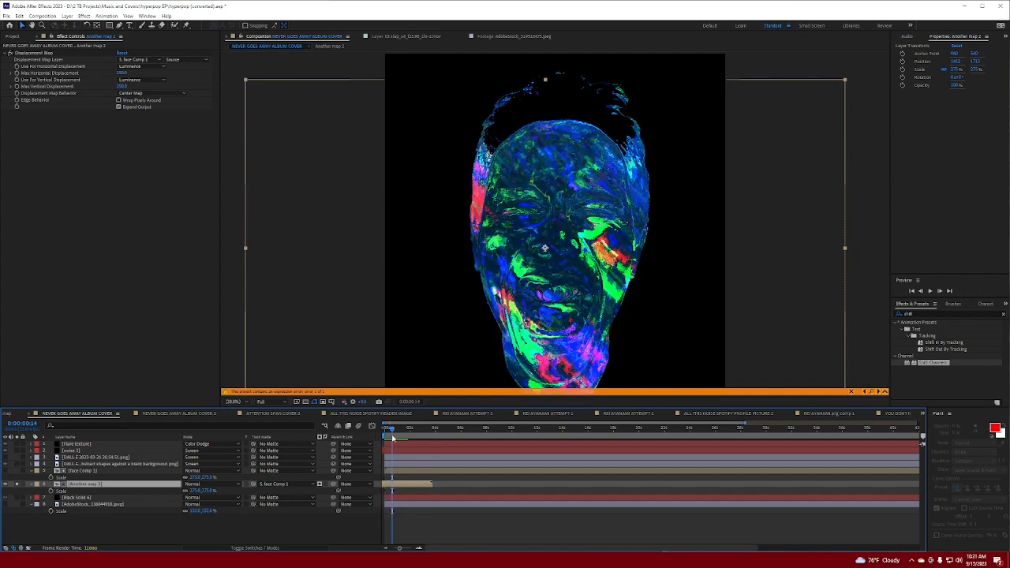
key("space")
key("space")
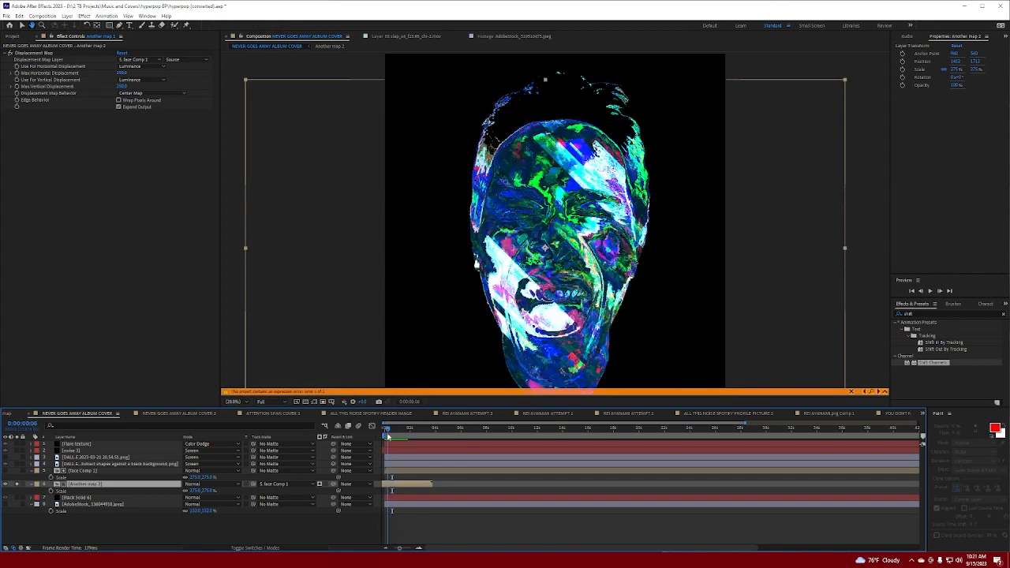
left_click_drag(392, 436, 399, 438)
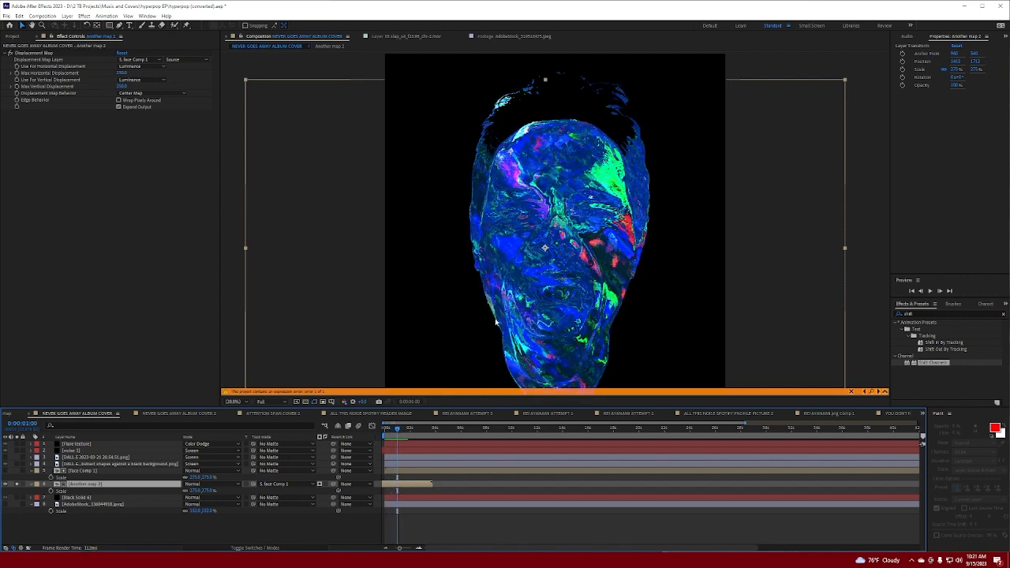
left_click(400, 430)
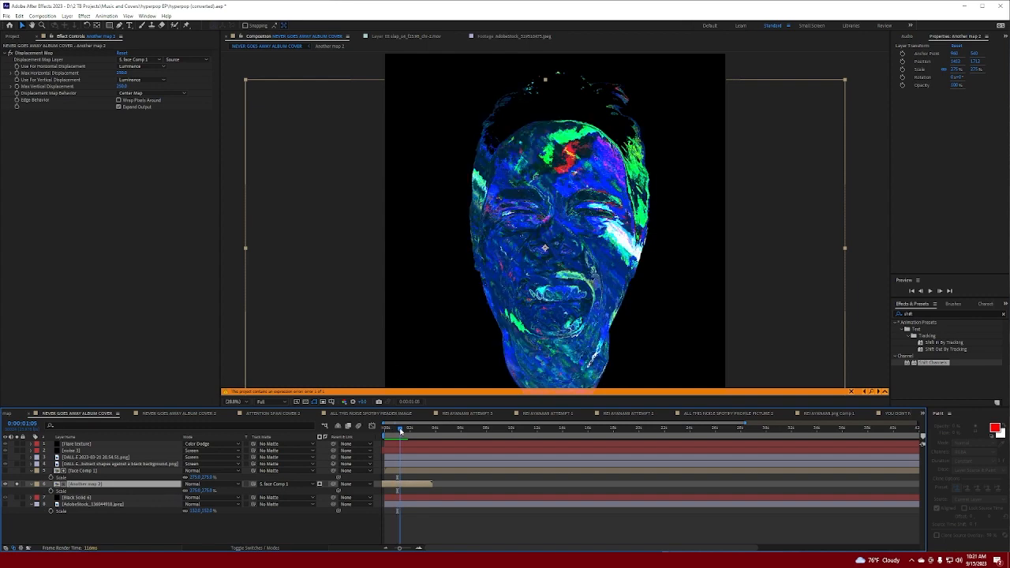
left_click_drag(400, 430, 402, 431)
left_click(402, 435)
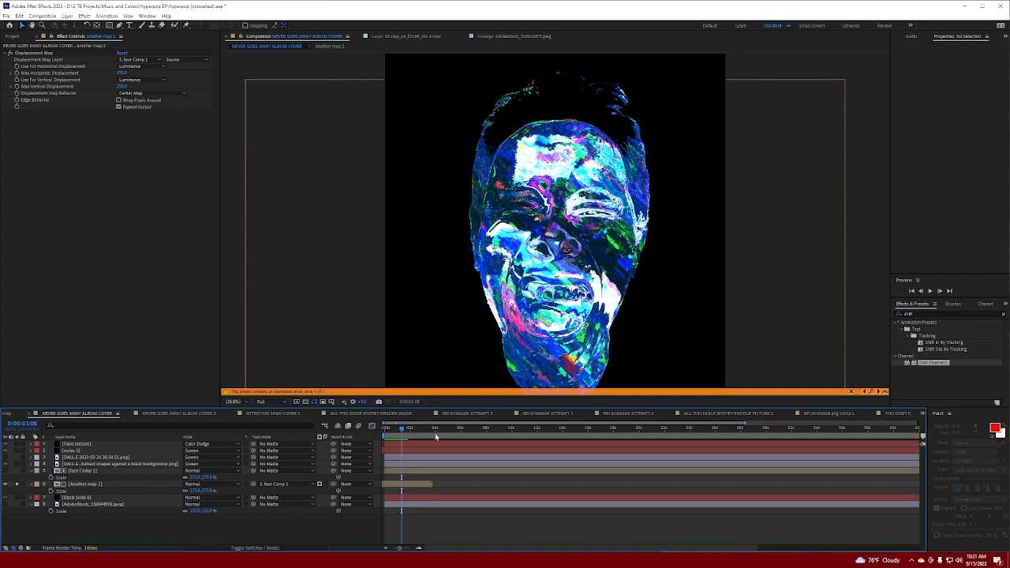
left_click_drag(402, 431, 350, 431)
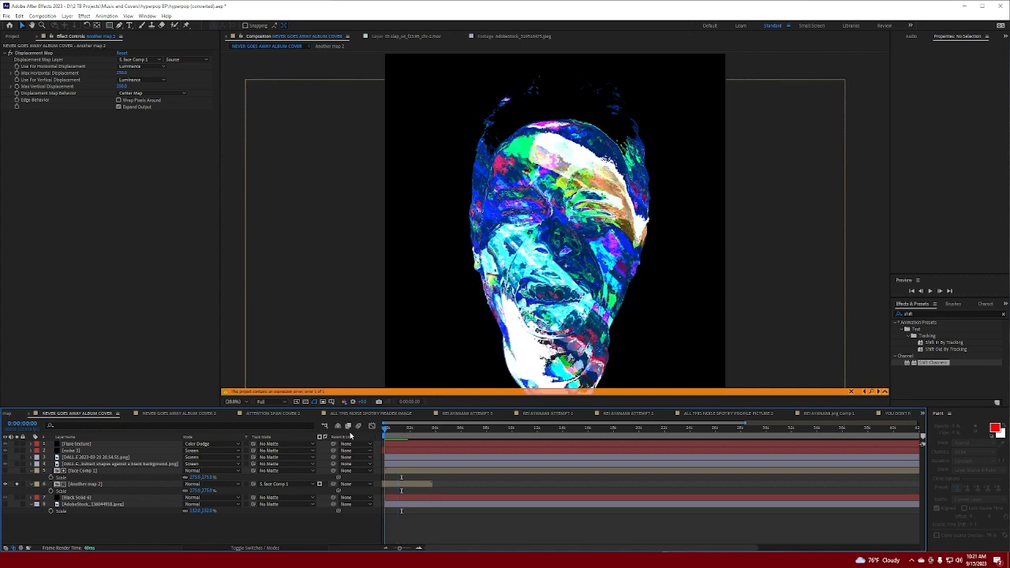
Step: Turn off solo on the Another map 2 layer to view the full composite again
left_click(405, 485)
left_click_drag(405, 484, 386, 442)
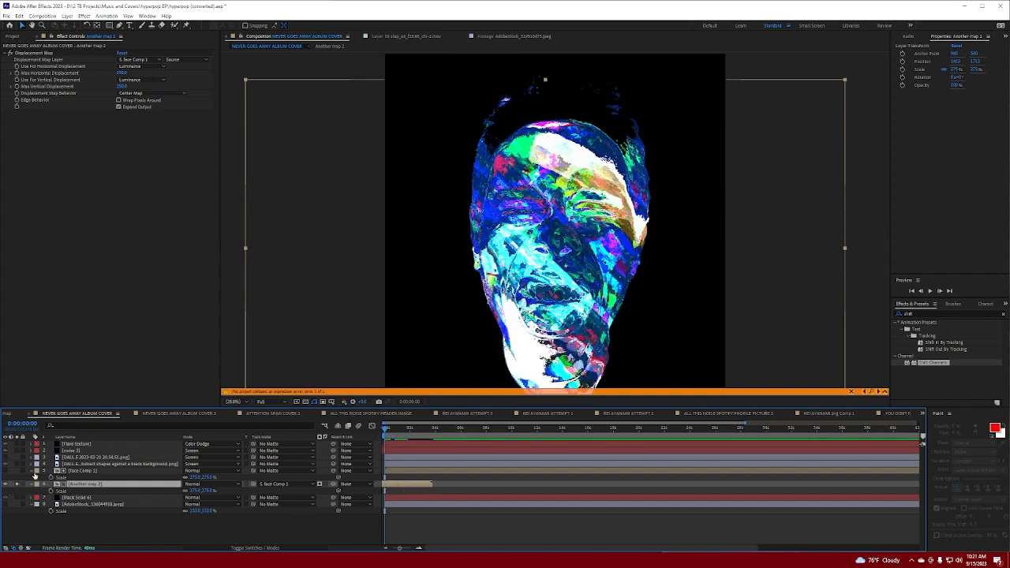
left_click(17, 485)
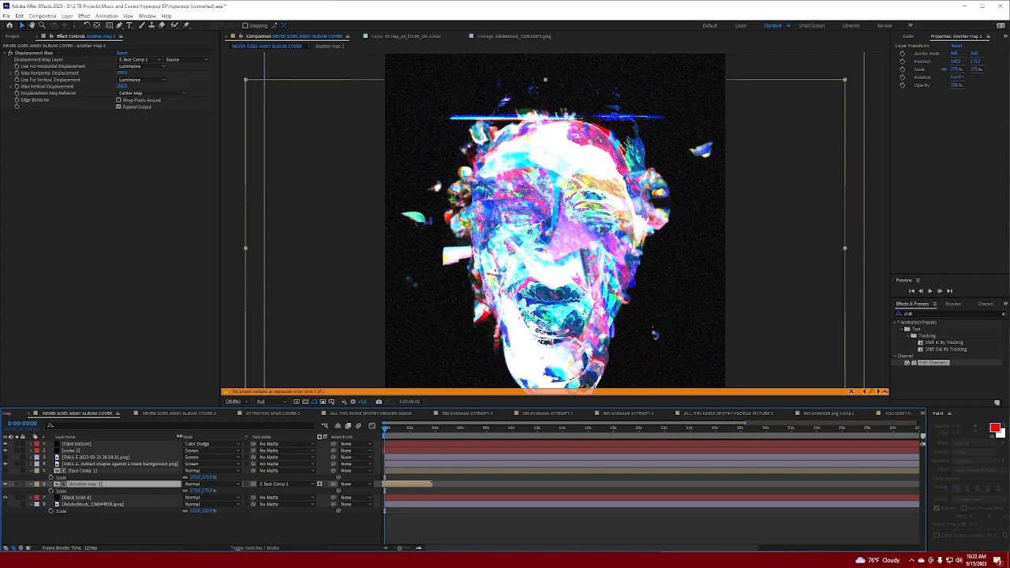
Step: Widen the layer name column to read the full name of the DALL-E screaming face image layer, and solo that layer
left_click_drag(181, 437, 419, 443)
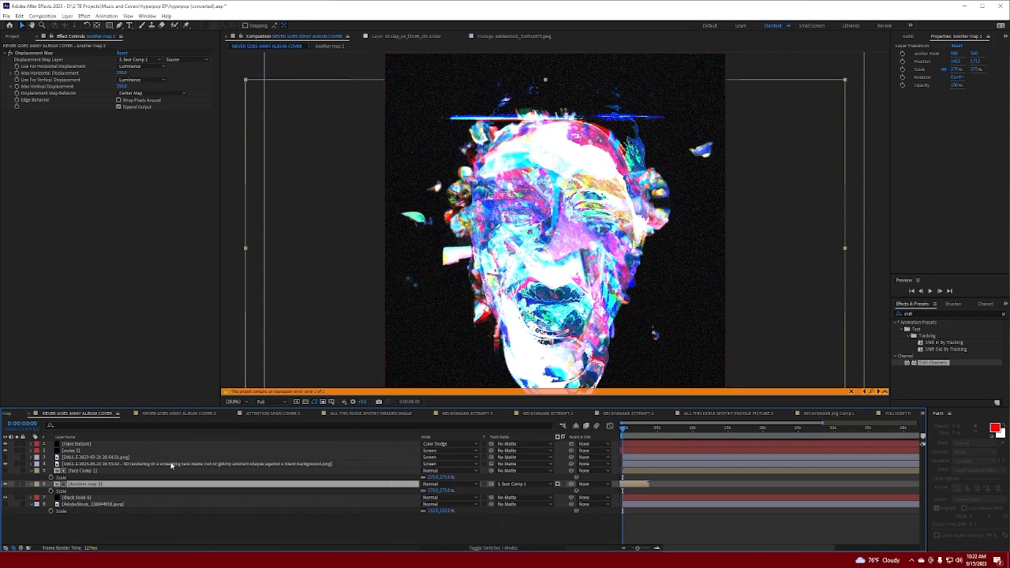
left_click(111, 464)
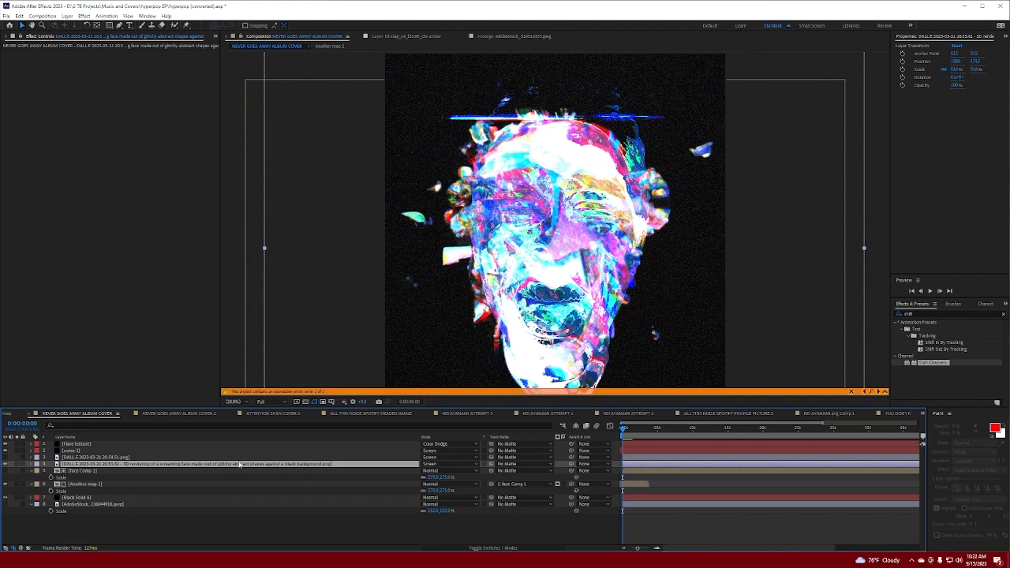
left_click(17, 468)
left_click(17, 464)
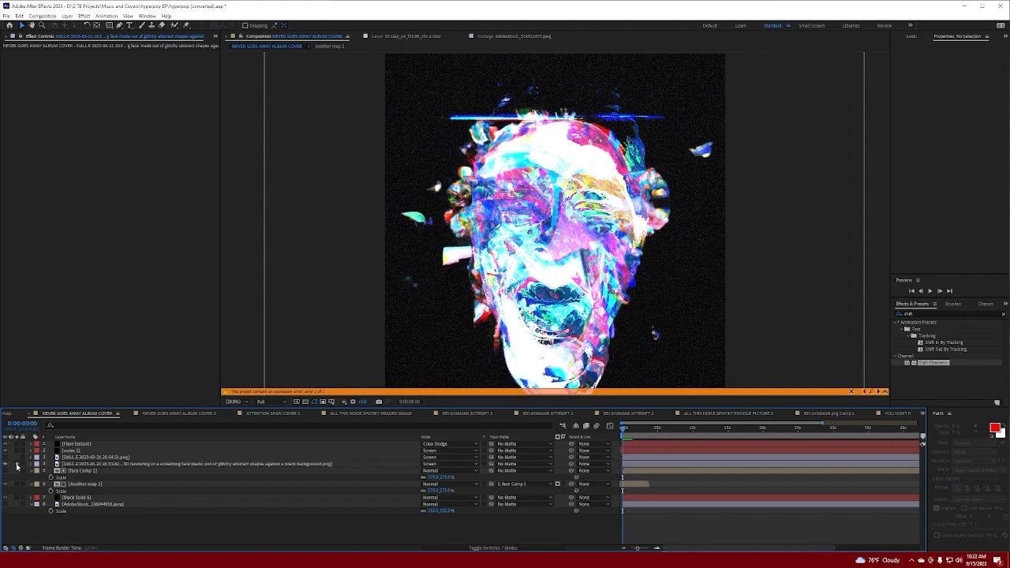
left_click(73, 465)
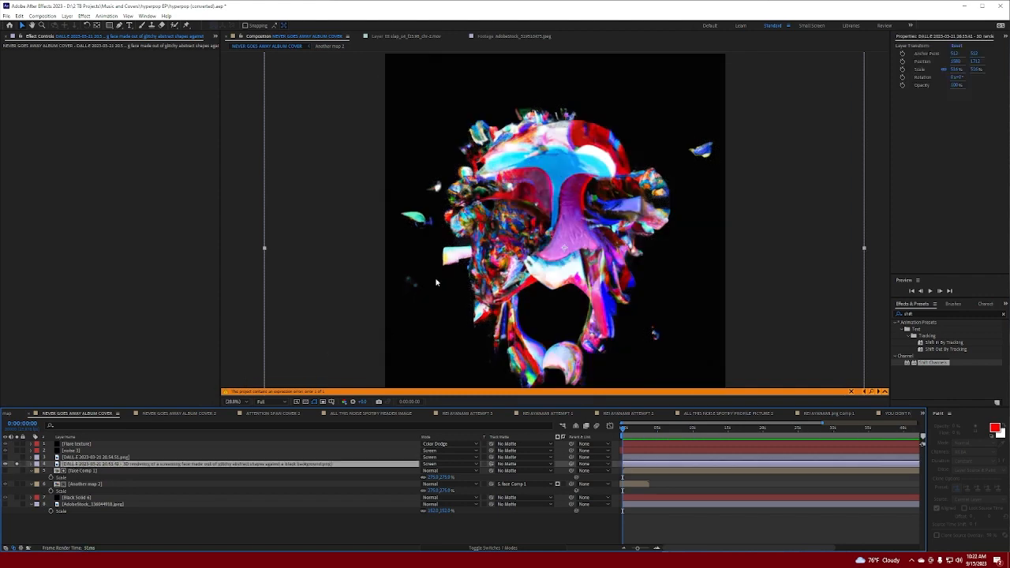
left_click(681, 523)
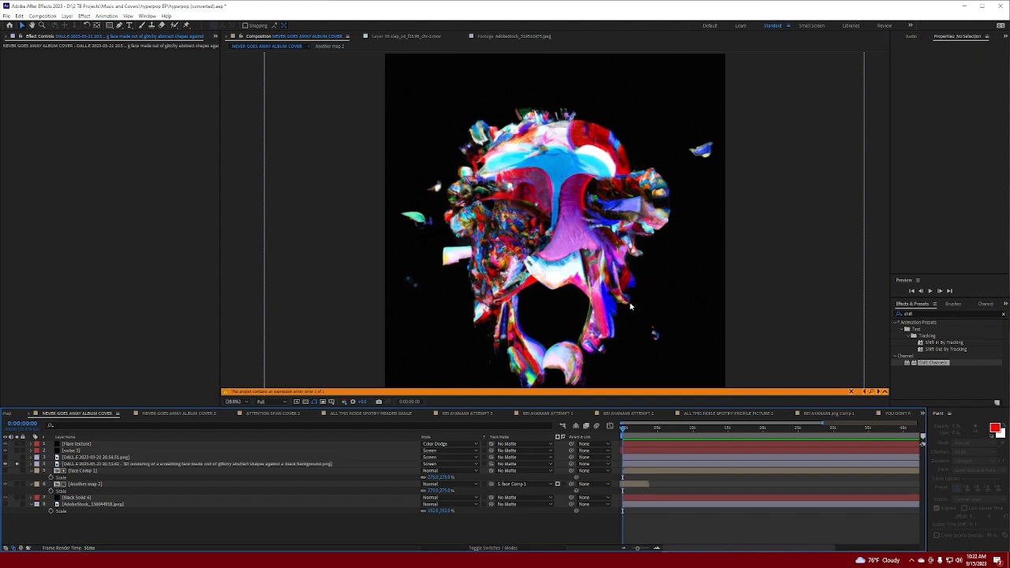
Step: Maximize the composition viewer and examine the soloed DALL-E image's glitchy abstract shapes up close
key("grave")
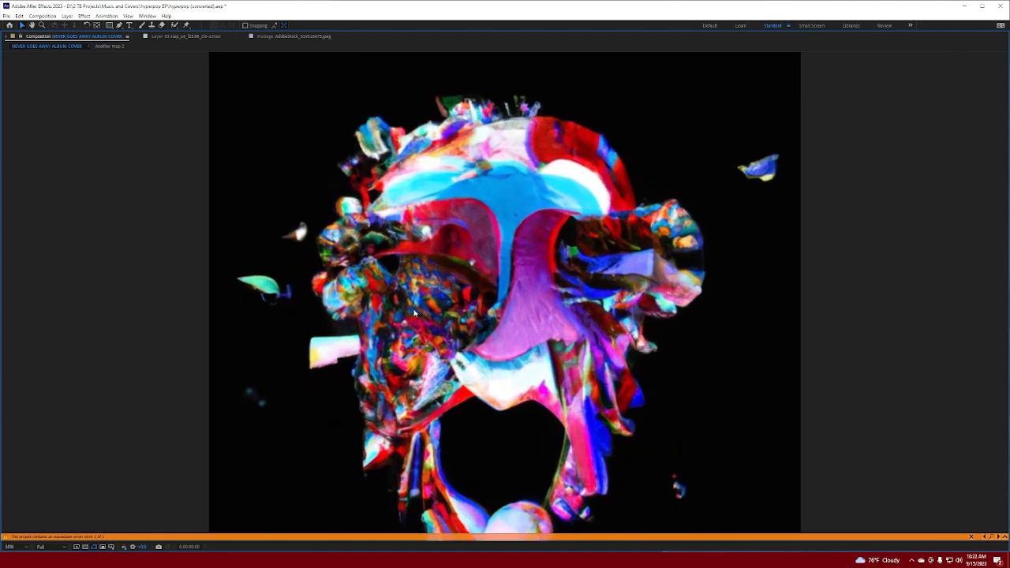
key("slash")
key("comma")
key("comma")
key("period")
left_click_drag(608, 254, 467, 262)
key("comma")
left_click_drag(387, 314, 450, 239)
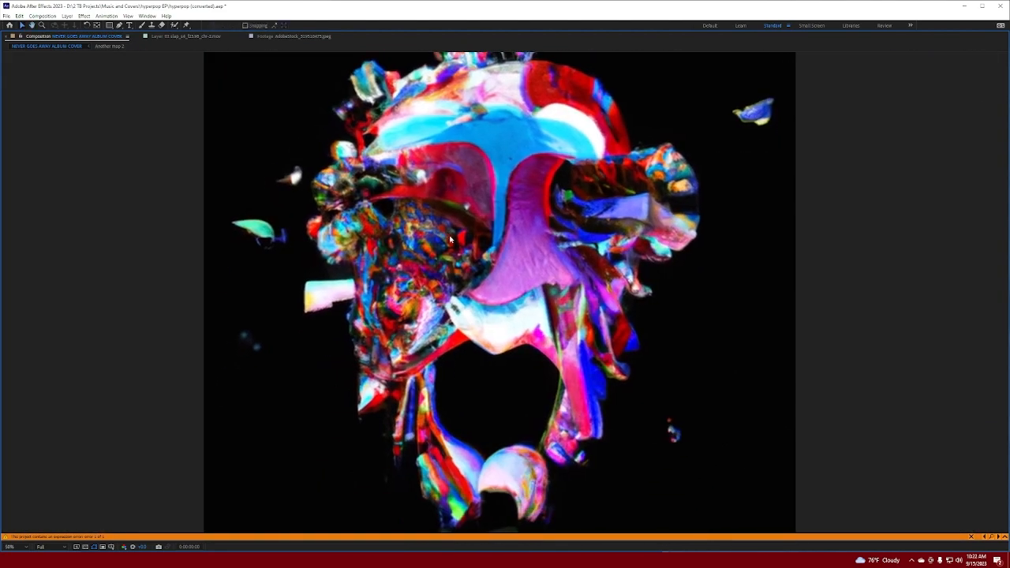
key("comma")
key("period")
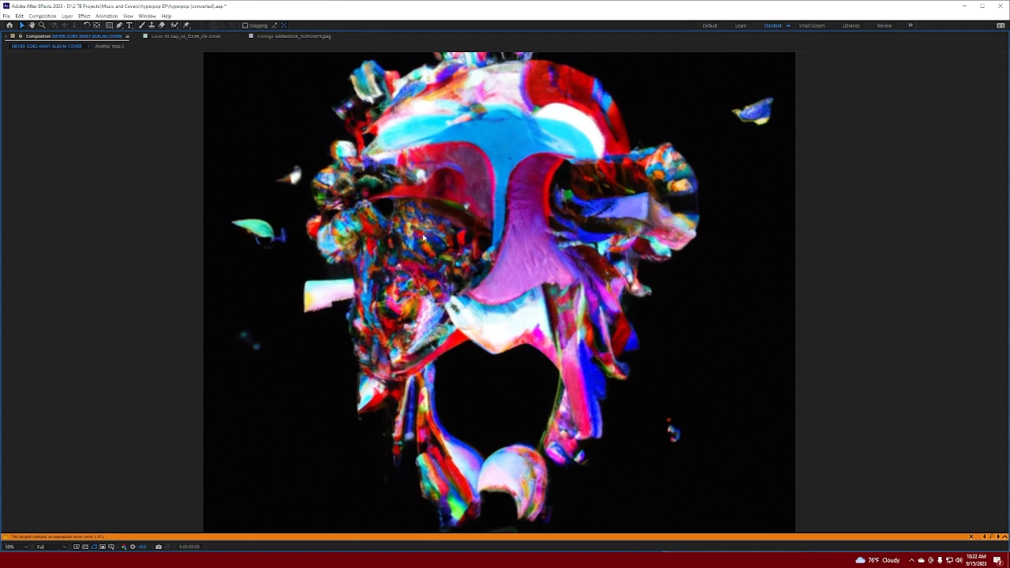
Step: Restore the panel layout, fit the composition in the viewer, and turn off solo on the DALL-E screaming face layer
key("grave")
key("comma")
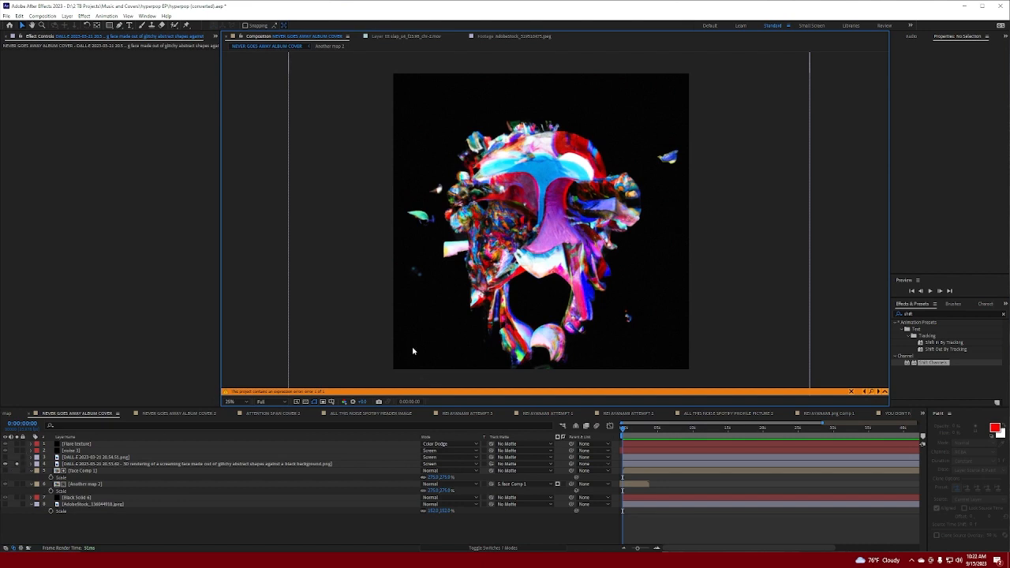
left_click(239, 401)
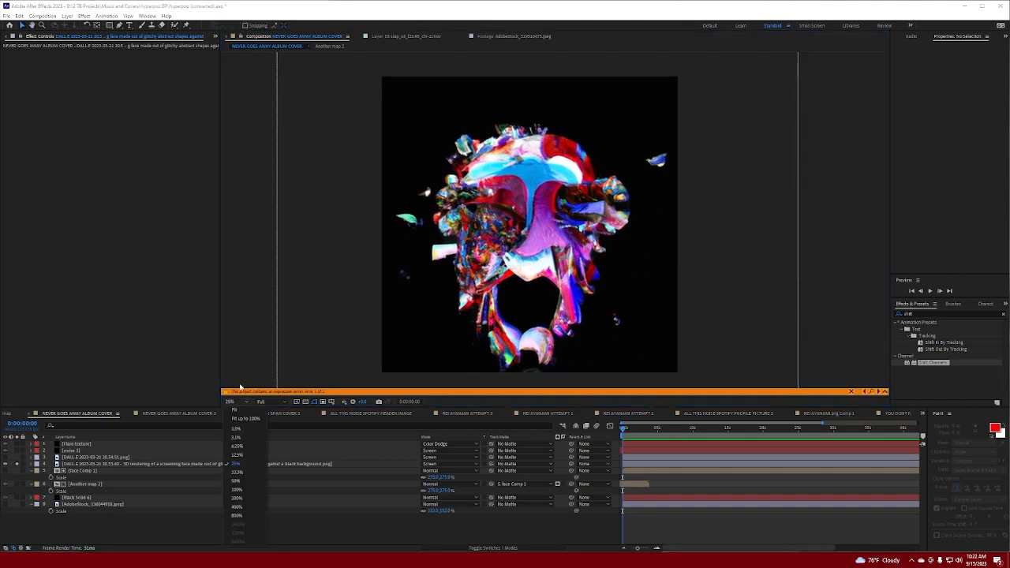
left_click(245, 410)
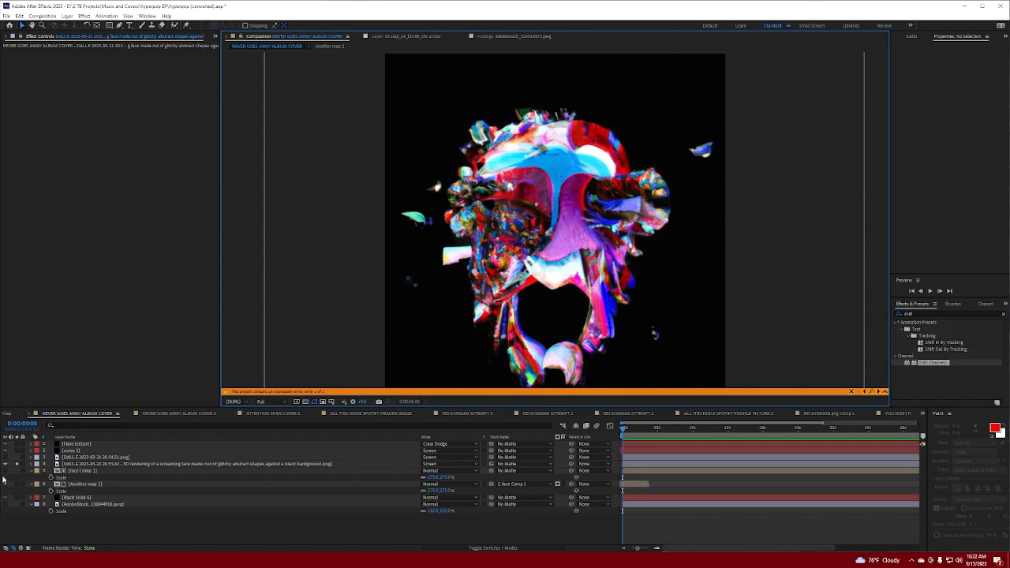
left_click(18, 466)
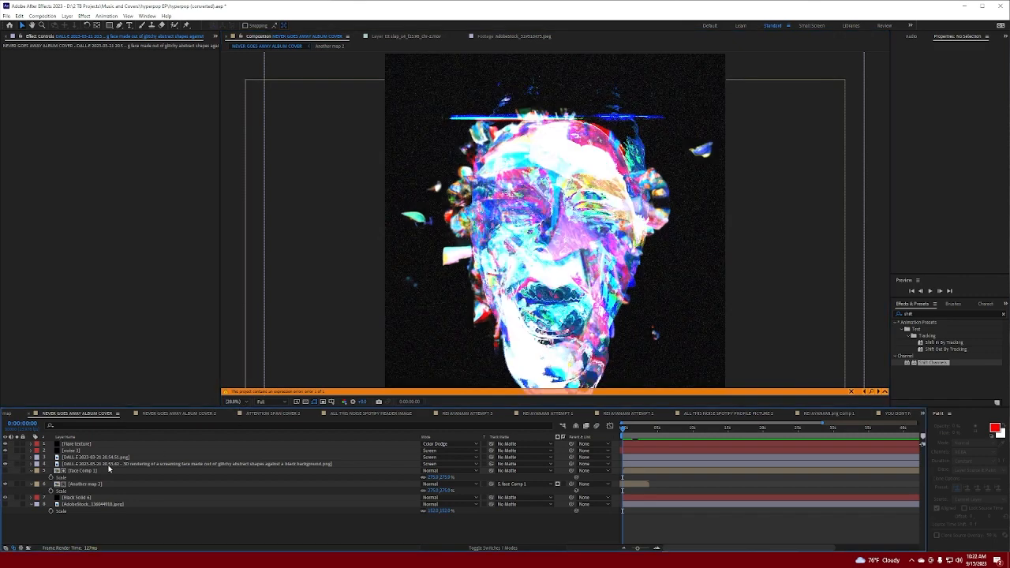
left_click(108, 466)
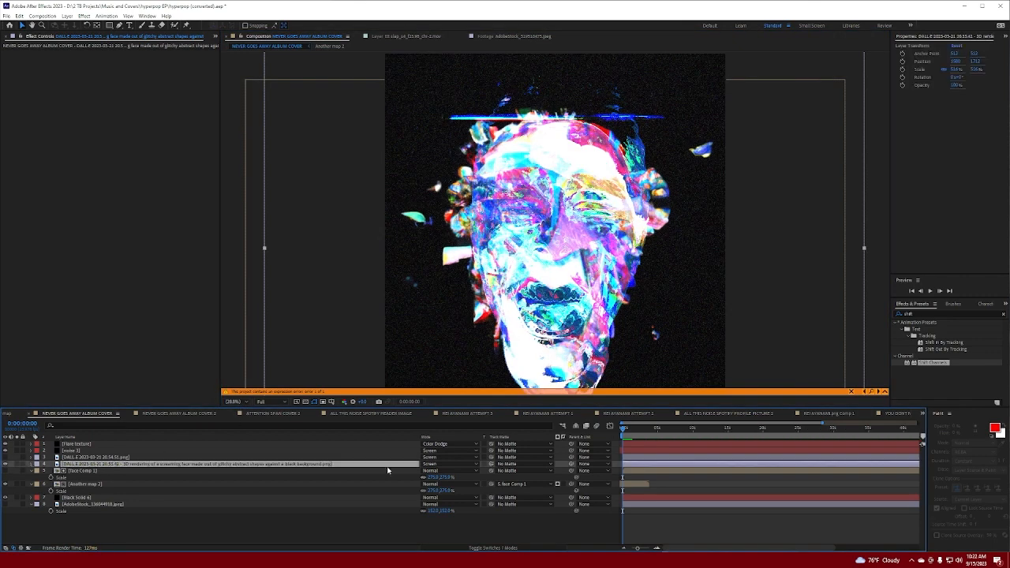
Step: Hide the DALL-E screaming face, noise and Flare texture layers, and show the DALL-E layer again to compare its contribution
left_click(7, 465)
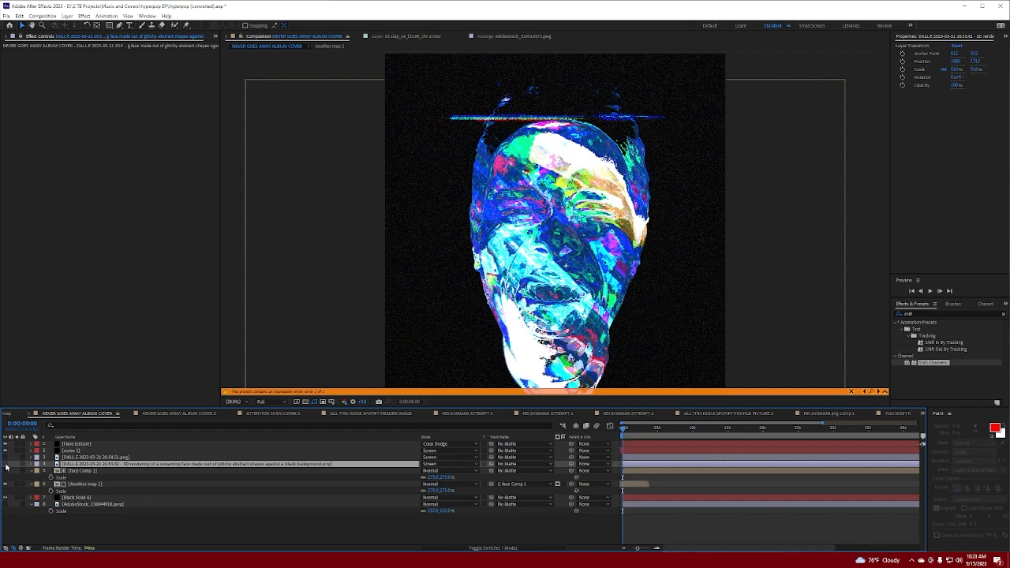
left_click(6, 451)
left_click(6, 444)
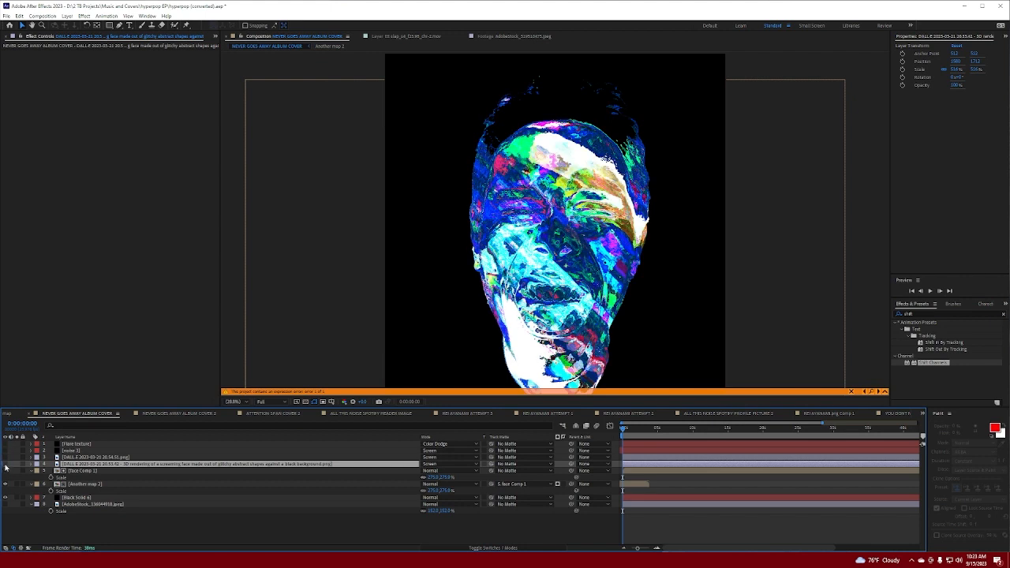
left_click(6, 465)
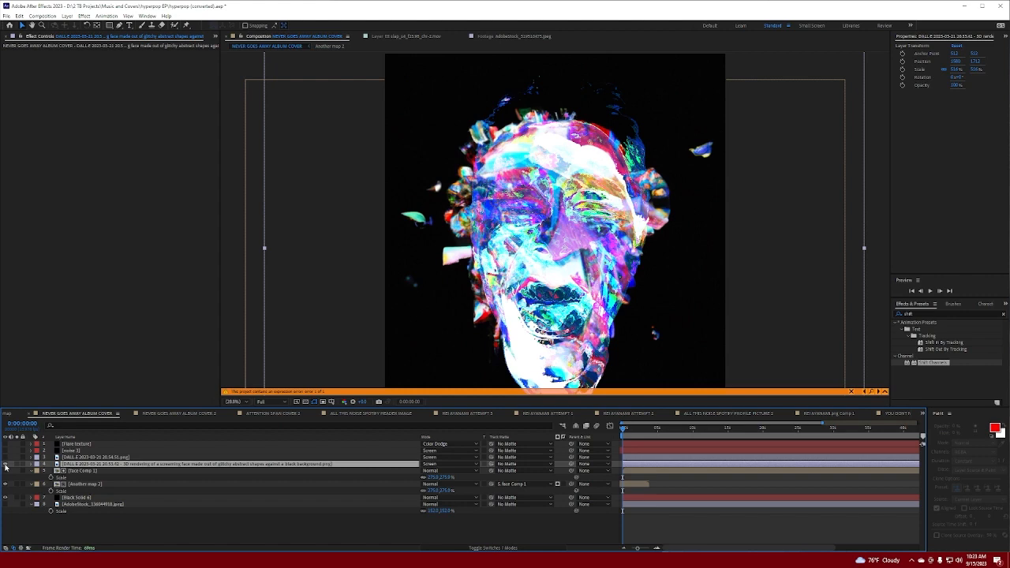
Step: Examine how the screened DALL-E image blends with the displaced texture across the eyes, nose, mouth and edges of the face
scroll(557, 221, "up", 1)
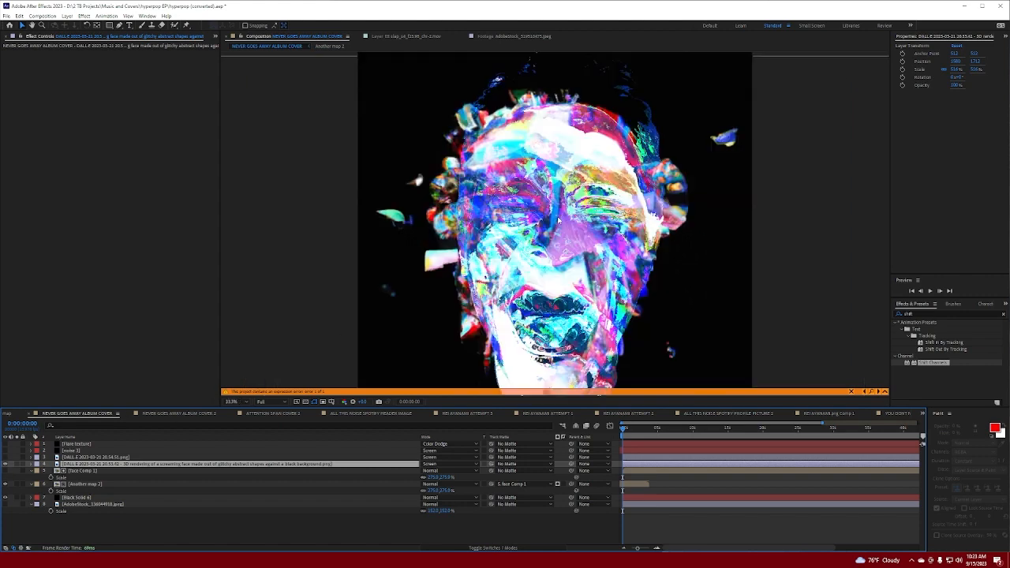
scroll(554, 227, "down", 3)
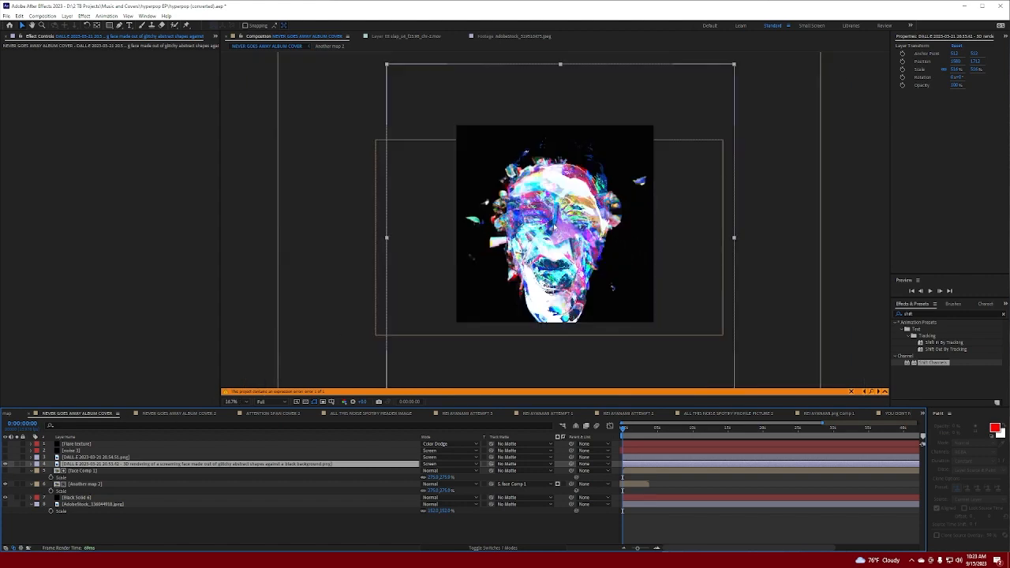
scroll(554, 228, "up", 3)
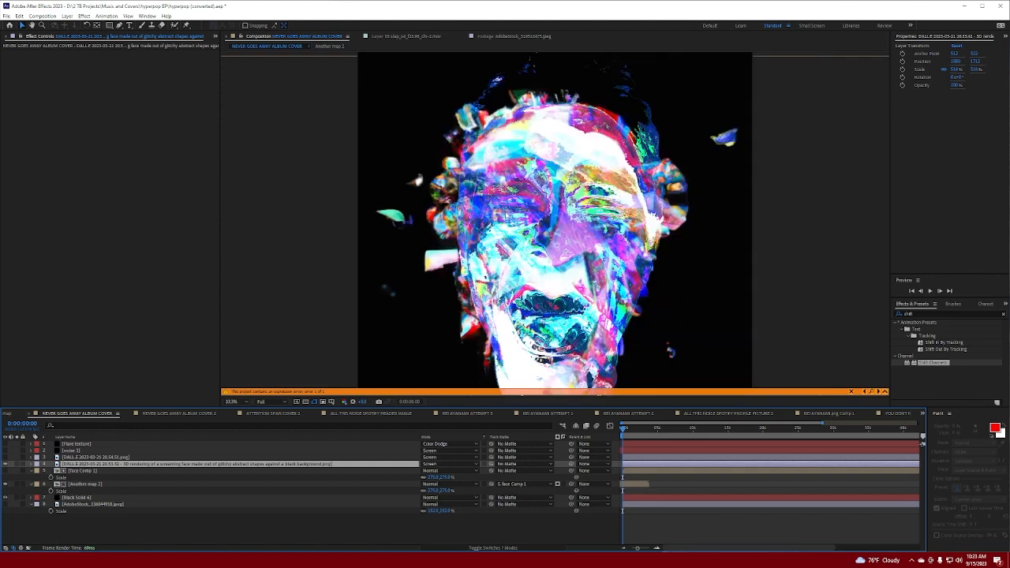
scroll(618, 272, "up", 4)
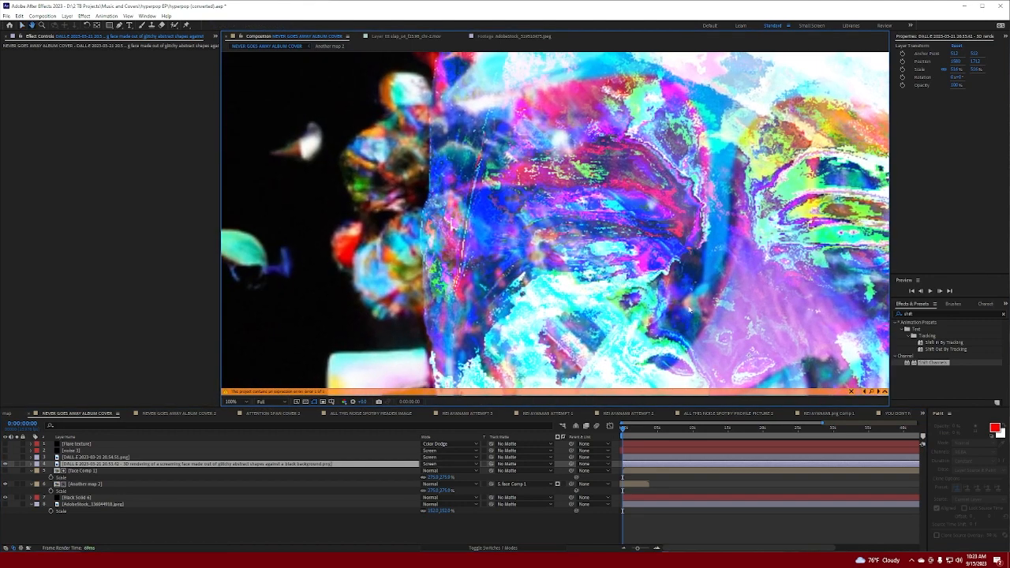
scroll(617, 273, "down", 2)
left_click_drag(636, 276, 535, 289)
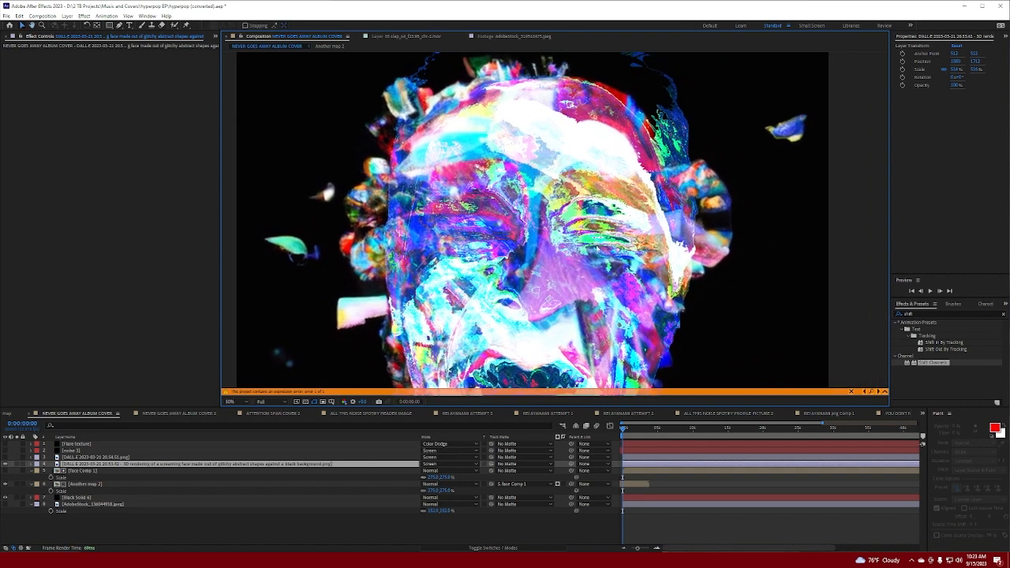
left_click_drag(598, 250, 580, 223)
left_click_drag(544, 256, 512, 223)
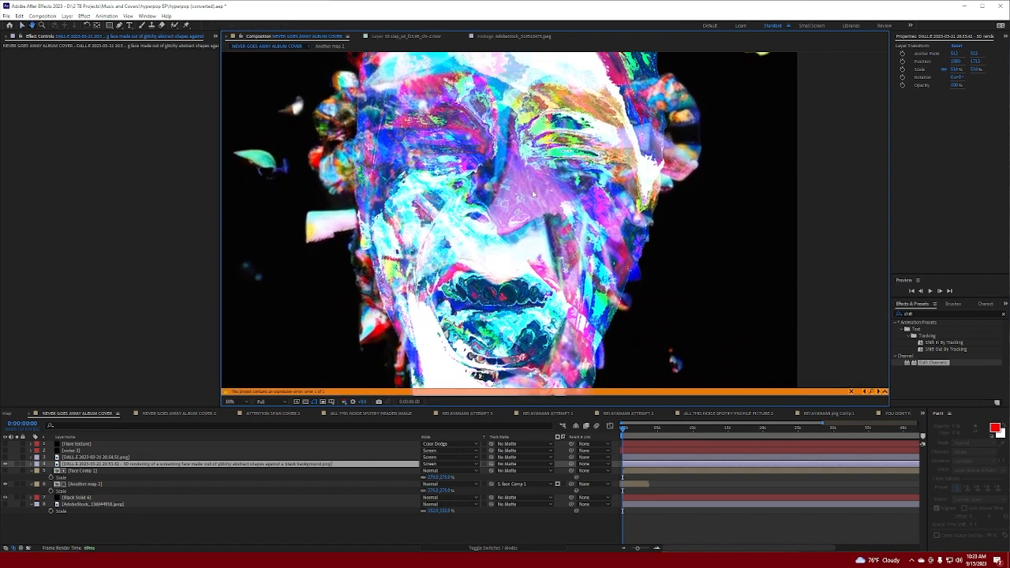
scroll(508, 227, "down", 2)
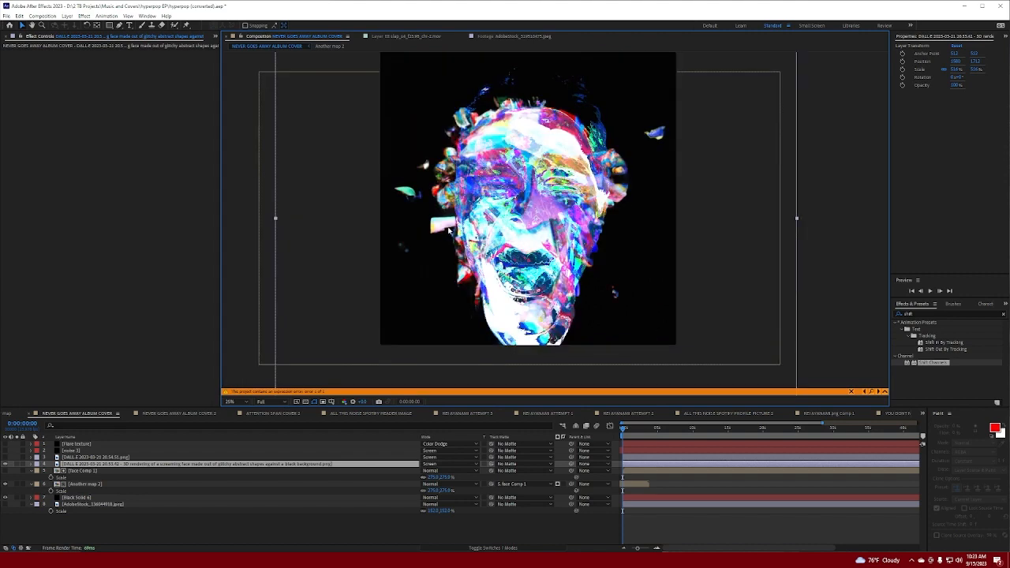
left_click_drag(450, 231, 452, 252)
Step: Turn the noise layer back on and inspect its Add Grain effect over the face
left_click(98, 456)
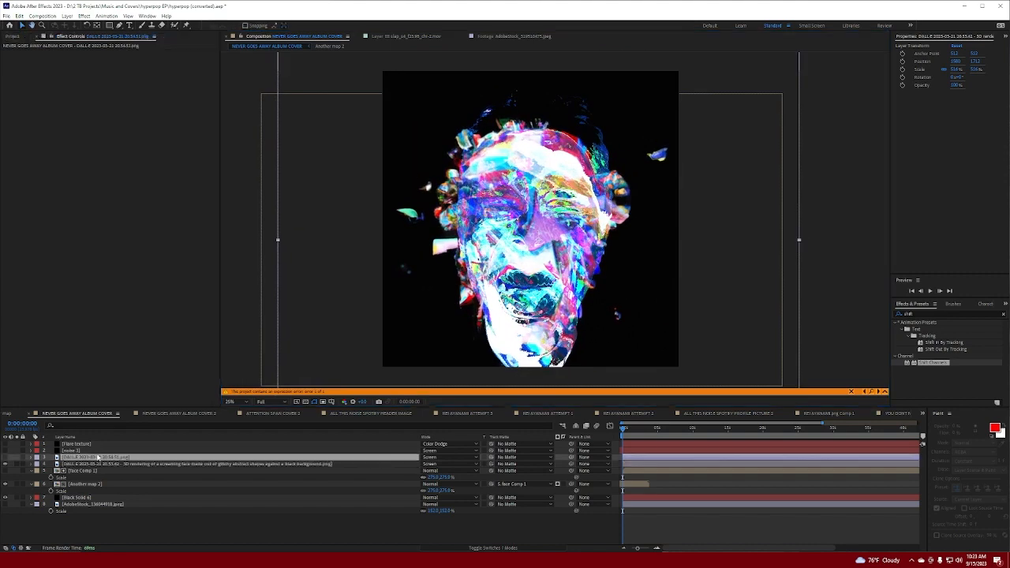
left_click(79, 450)
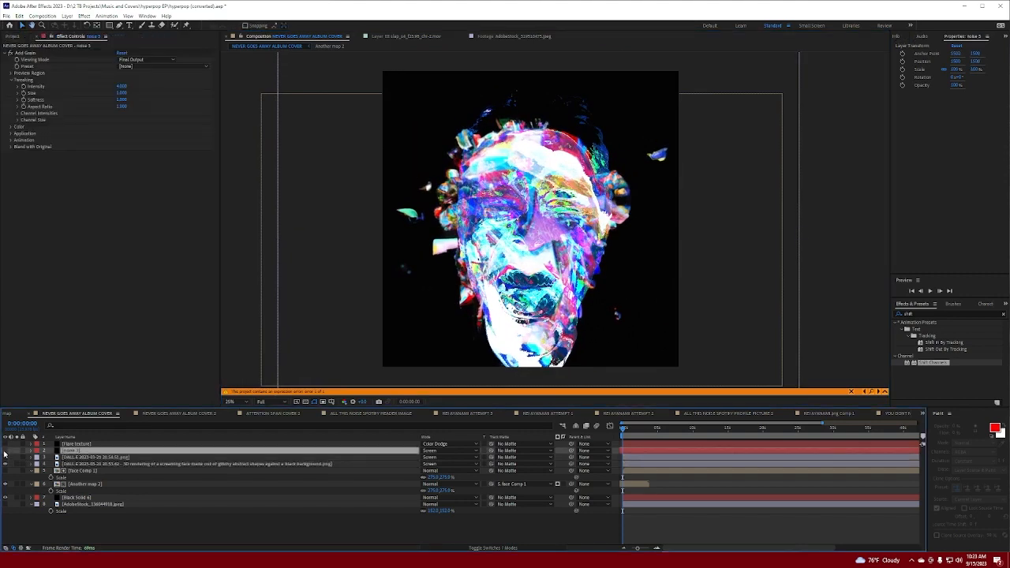
key("period")
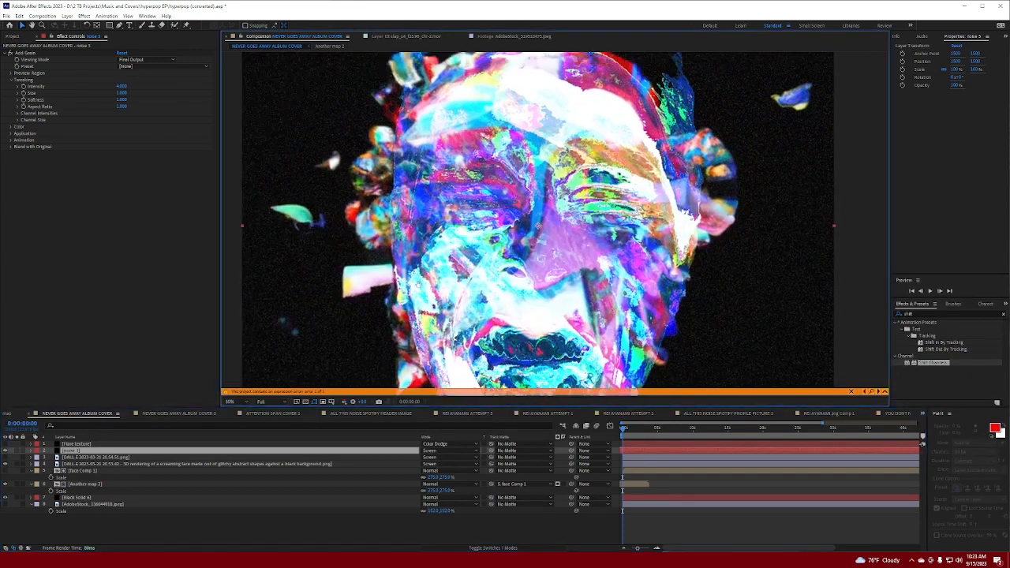
left_click_drag(489, 265, 518, 274)
Step: Turn the Flare texture layer back on and solo it to view the whole flare by itself
left_click(88, 444)
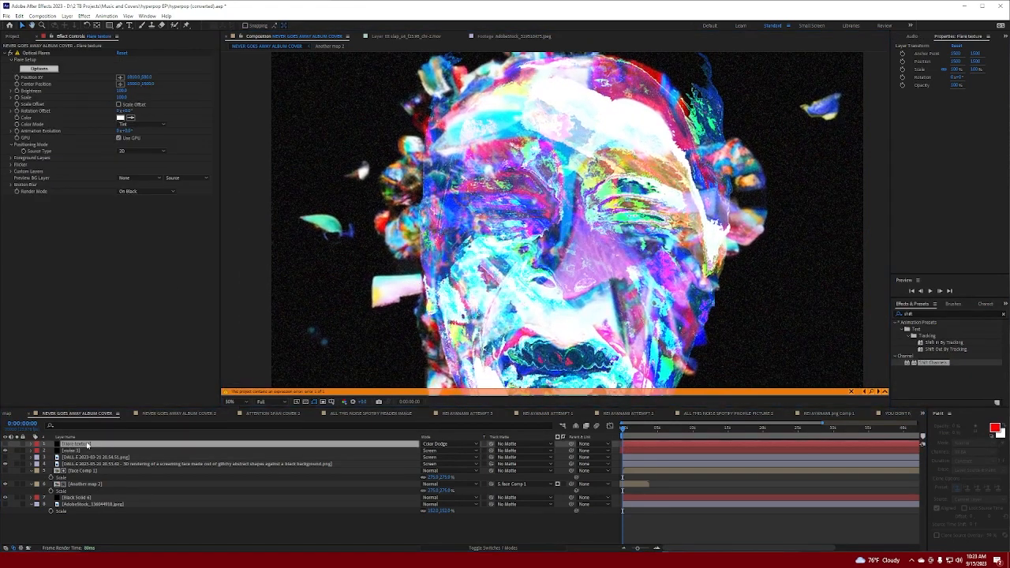
left_click(6, 444)
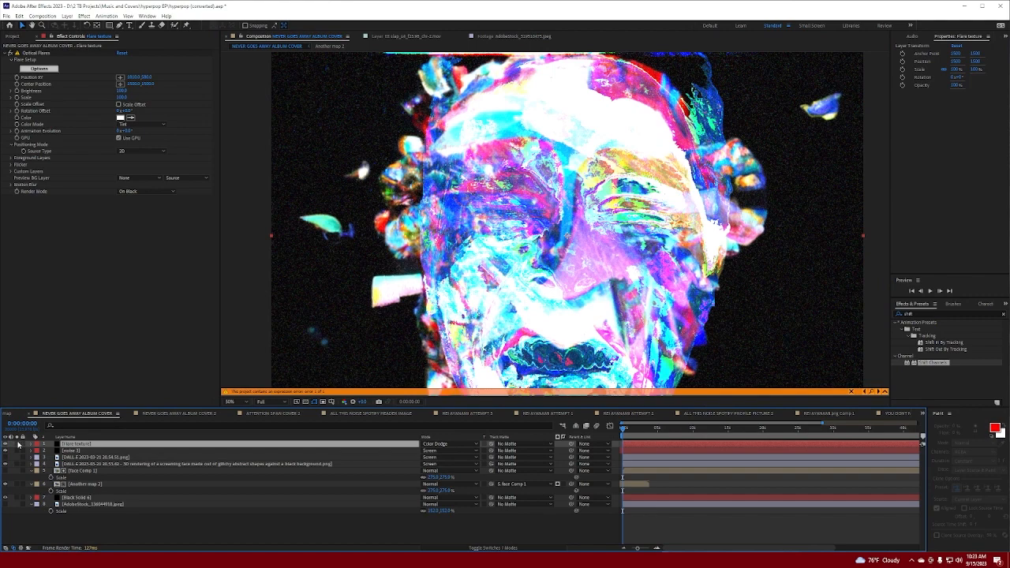
left_click(17, 444)
scroll(427, 291, "down", 2)
left_click_drag(583, 212, 546, 218)
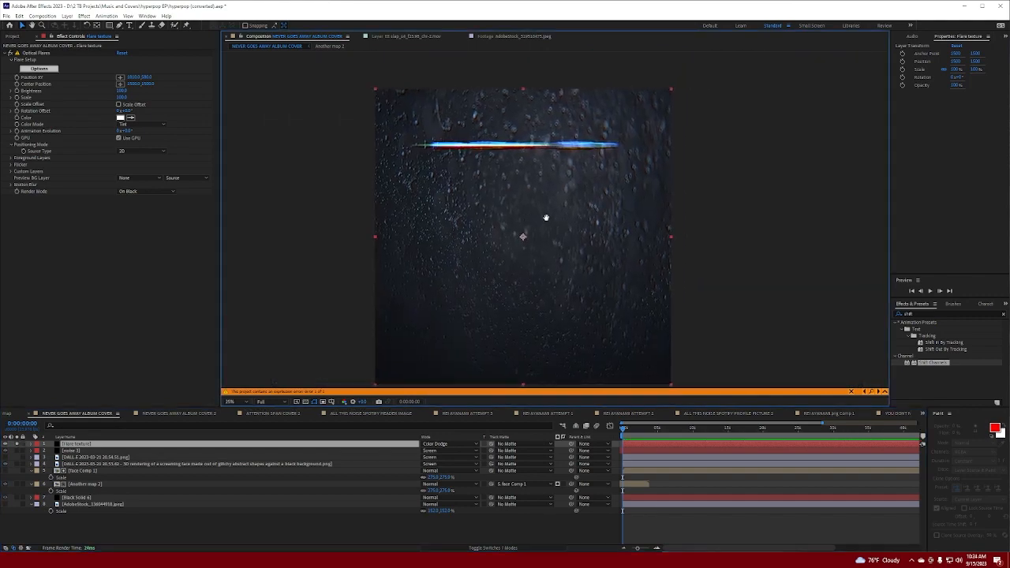
Step: Open the Optical Flares options and review the Multi Iris, Horizontal Stretch and Iris elements, ending on the global parameters
left_click(50, 71)
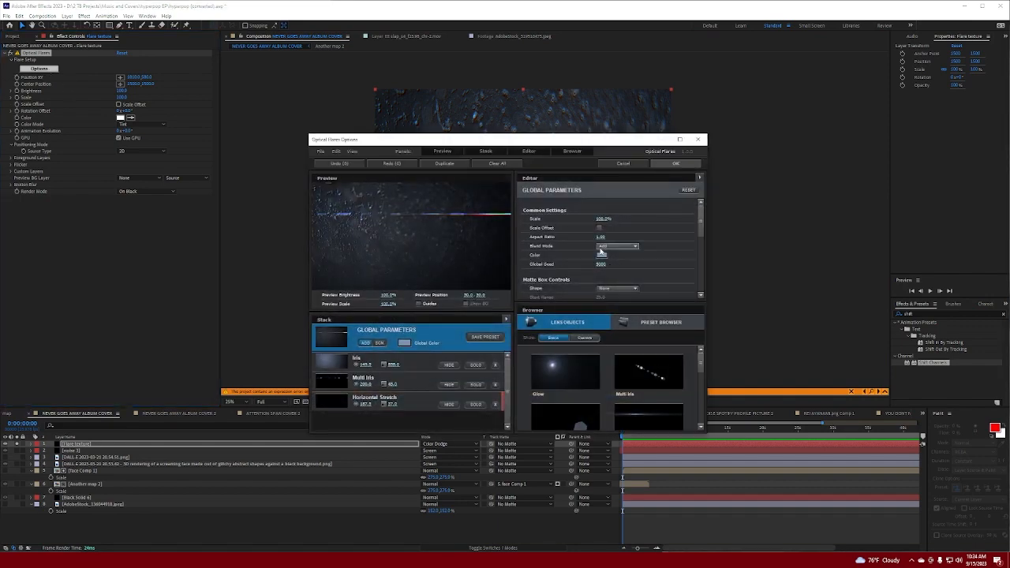
left_click(409, 383)
left_click(410, 404)
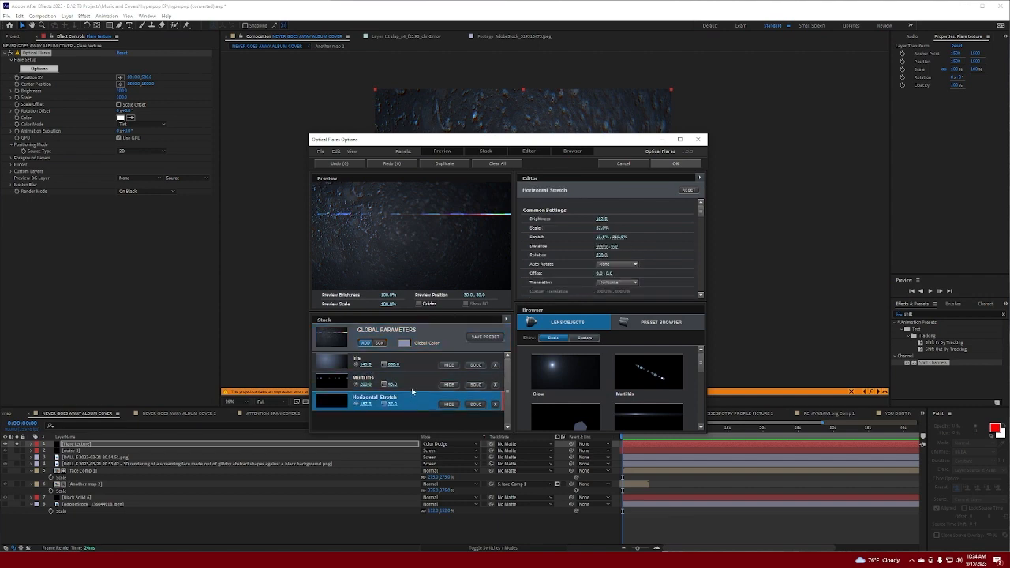
left_click(411, 386)
left_click(407, 403)
left_click(407, 384)
left_click(408, 366)
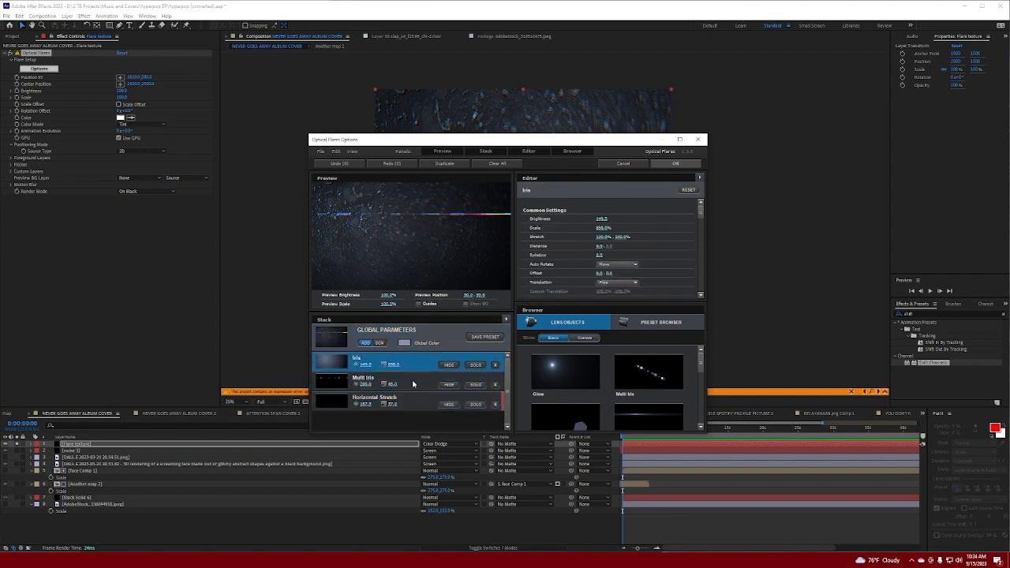
left_click(446, 333)
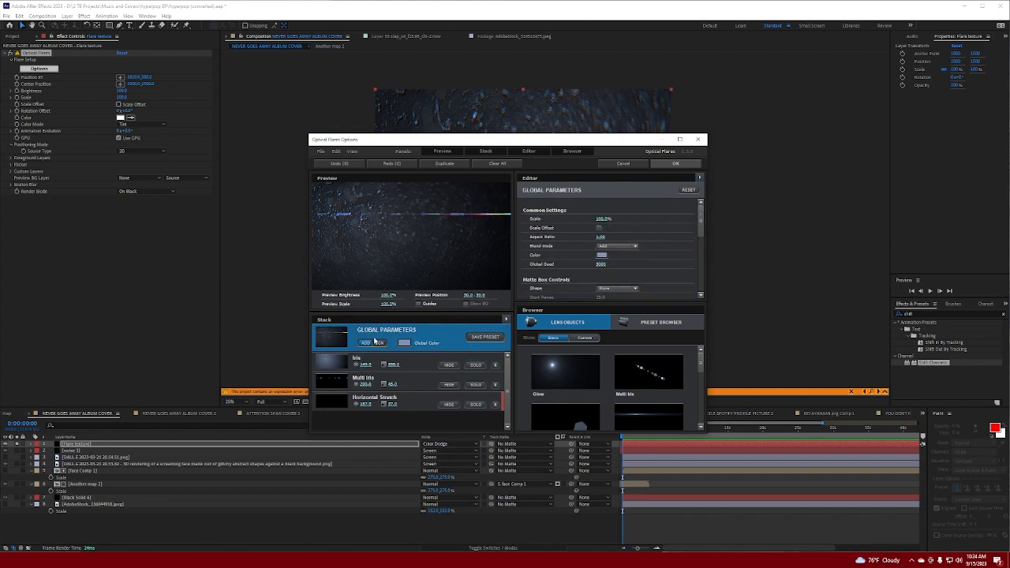
Step: Try adjusting the Chromatic Aberration intensity in the flare's global parameters, undo it, and go back to the Lens Texture settings
scroll(583, 236, "down", 5)
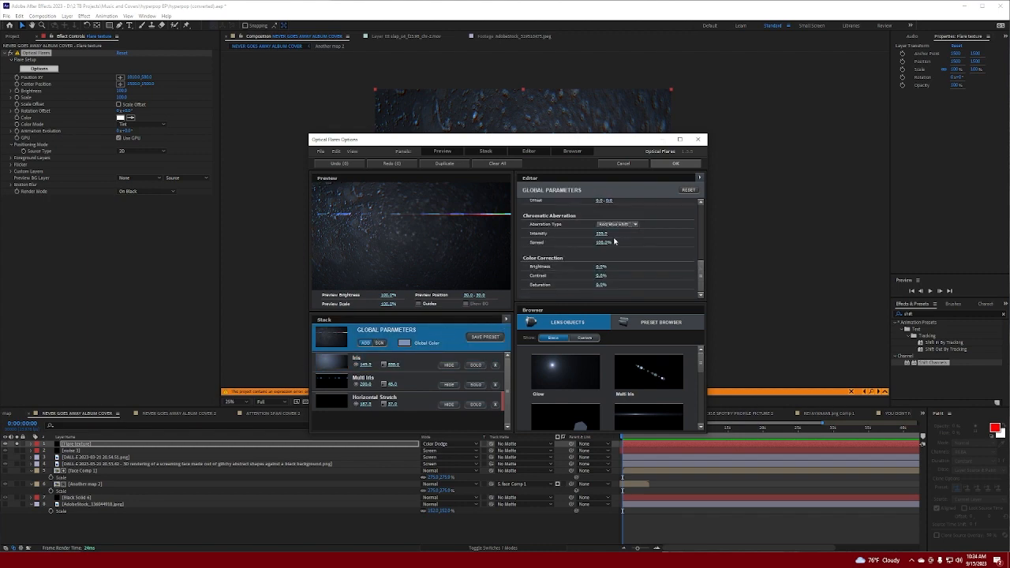
mouse_move(601, 234)
left_mouse_down()
mouse_move(658, 234)
mouse_move(618, 241)
left_mouse_up()
left_click_drag(682, 242, 631, 245)
scroll(624, 249, "up", 3)
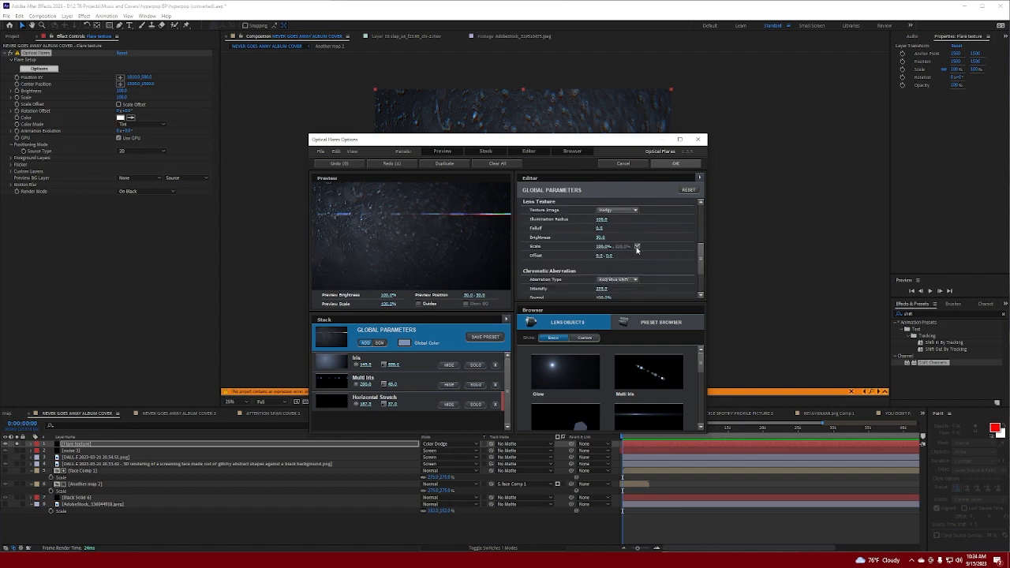
Step: Try the flare without a lens texture by setting the Texture Image to None and moving the flare around the preview
left_click(617, 211)
left_click(616, 213)
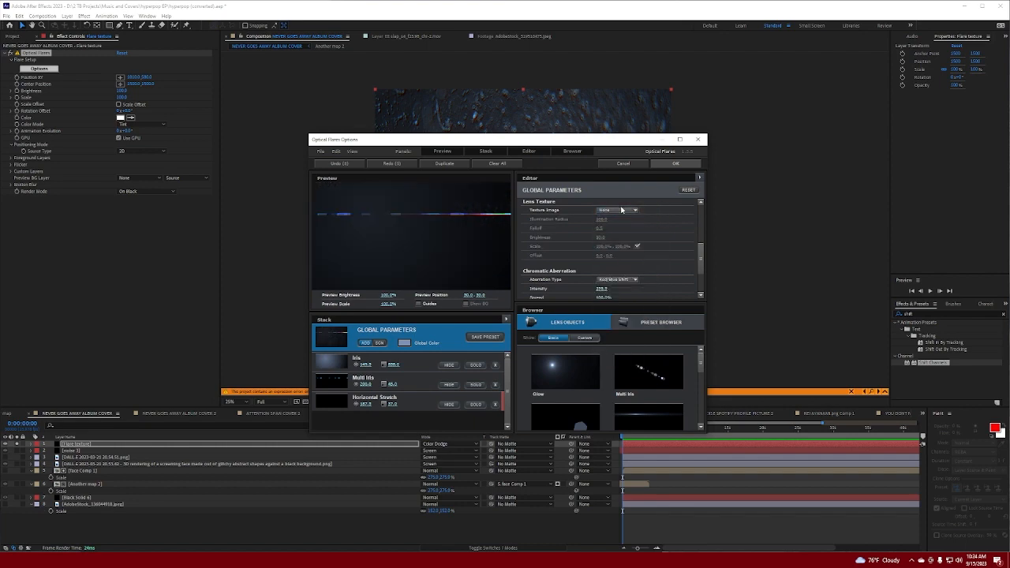
left_click_drag(437, 230, 362, 203)
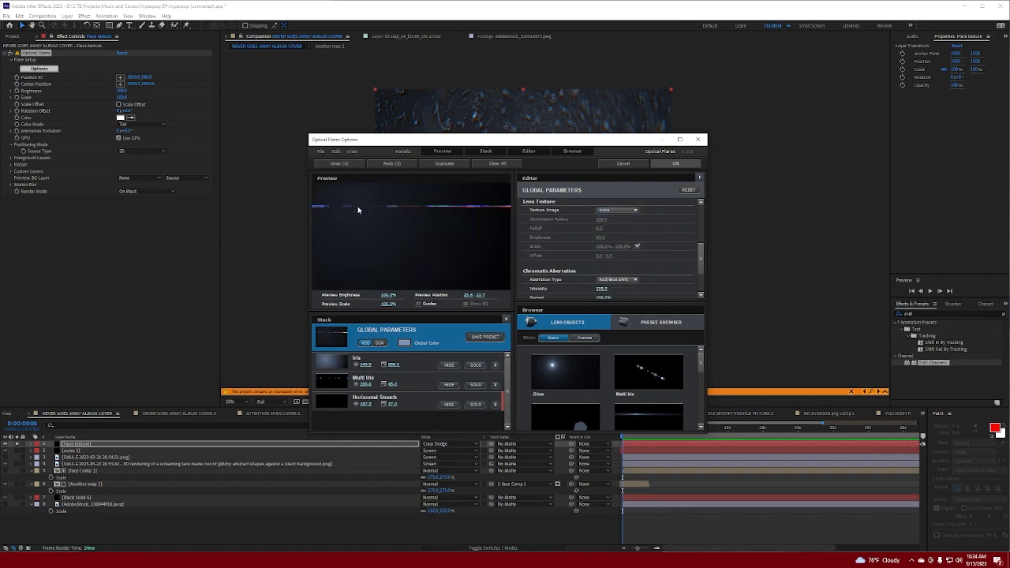
Step: Set the flare's lens Texture Image back to Dodgy and move the flare around the preview to see how it lights the texture
left_click(618, 211)
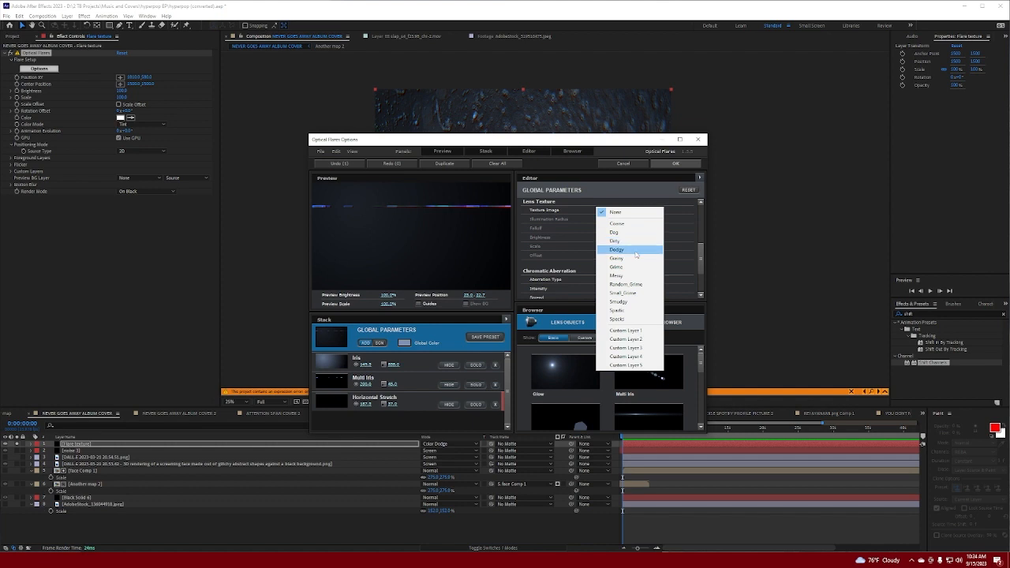
left_click(632, 249)
left_click(382, 228)
left_click_drag(381, 229, 361, 204)
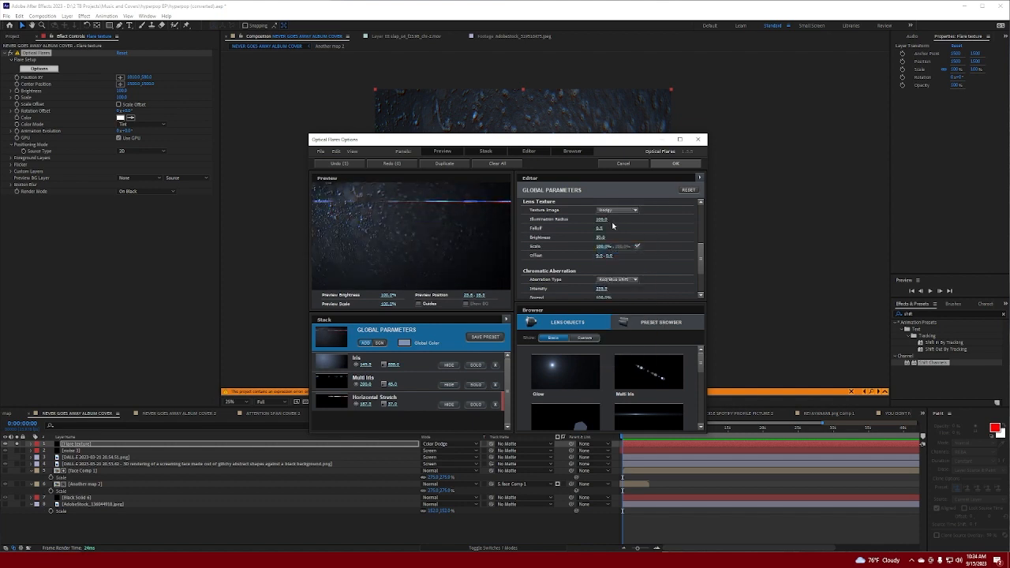
left_click_drag(403, 240, 365, 202)
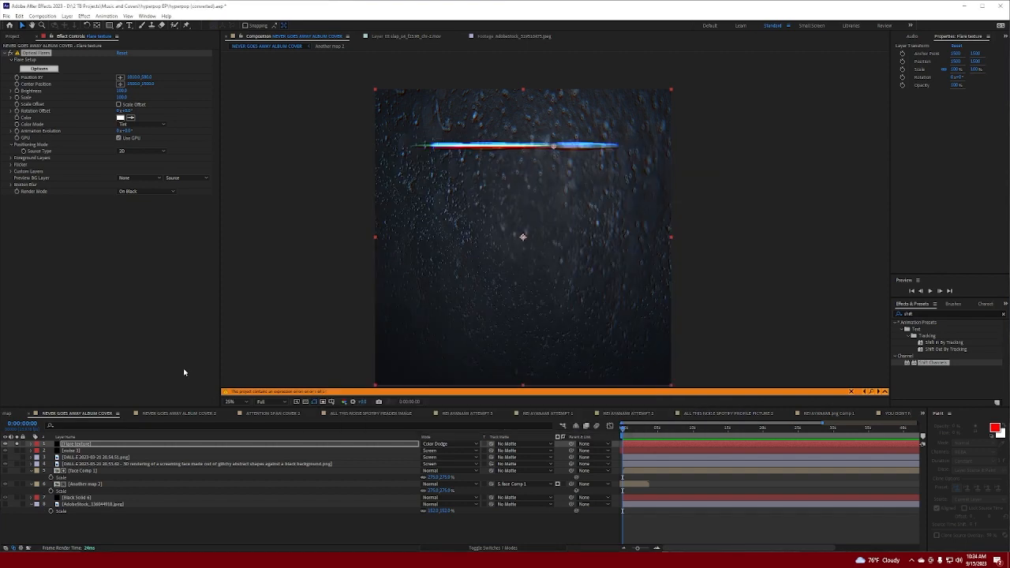
Step: Unsolo the Flare texture layer and inspect the combined album cover up close and as a whole
left_click(17, 444)
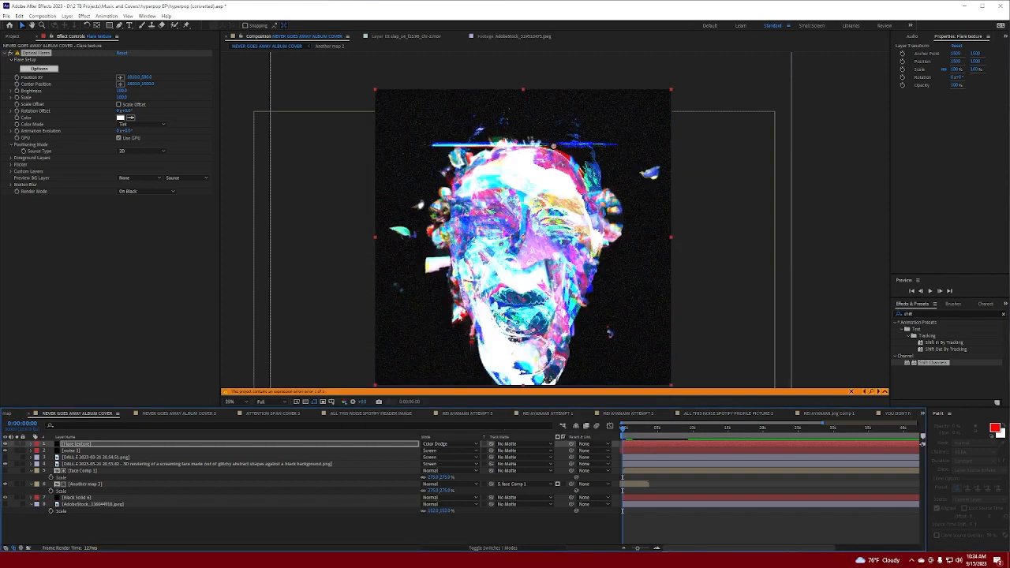
left_click(151, 447)
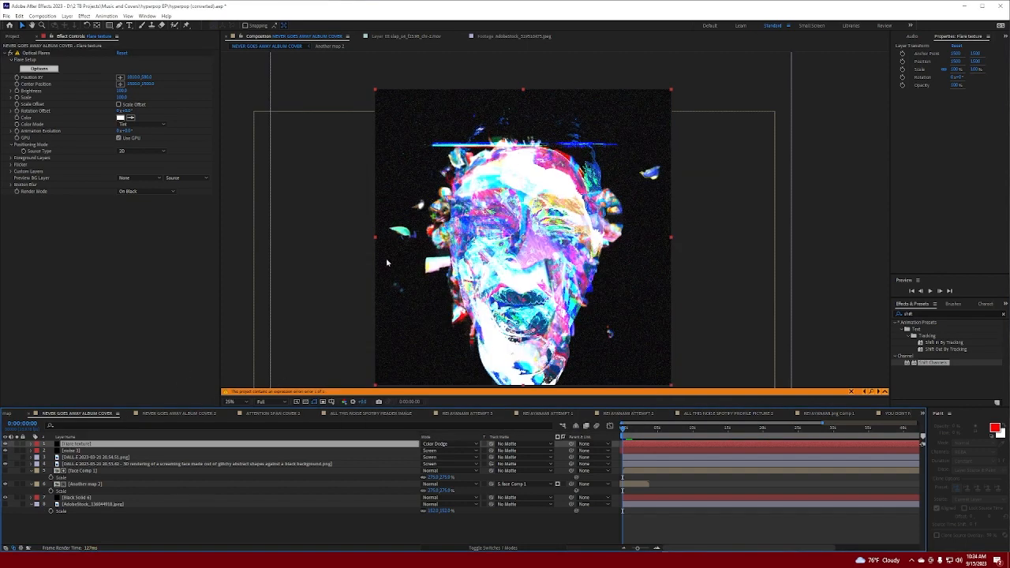
scroll(387, 263, "up", 2)
scroll(387, 262, "down", 2)
scroll(336, 261, "up", 2)
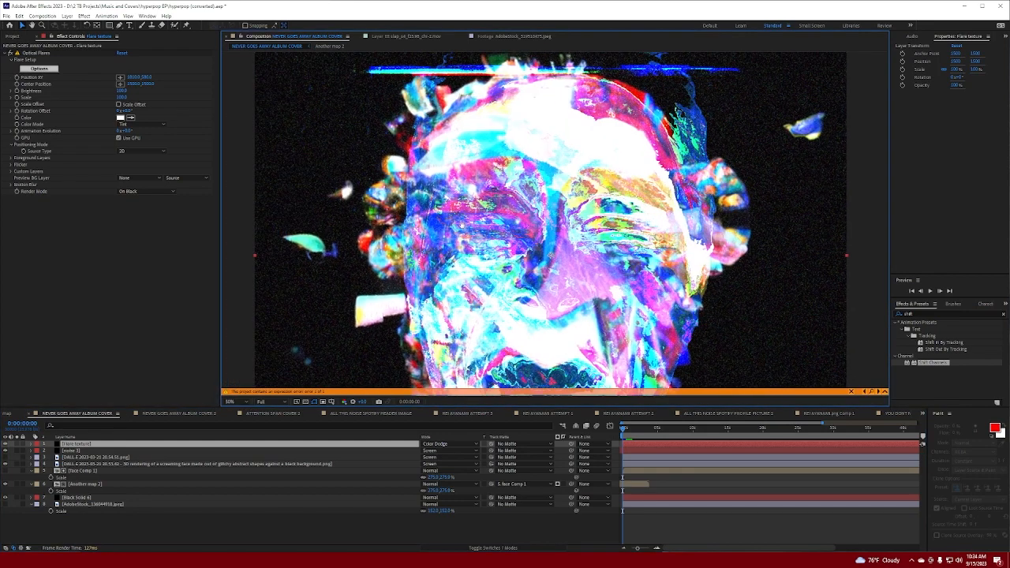
scroll(460, 229, "down", 2)
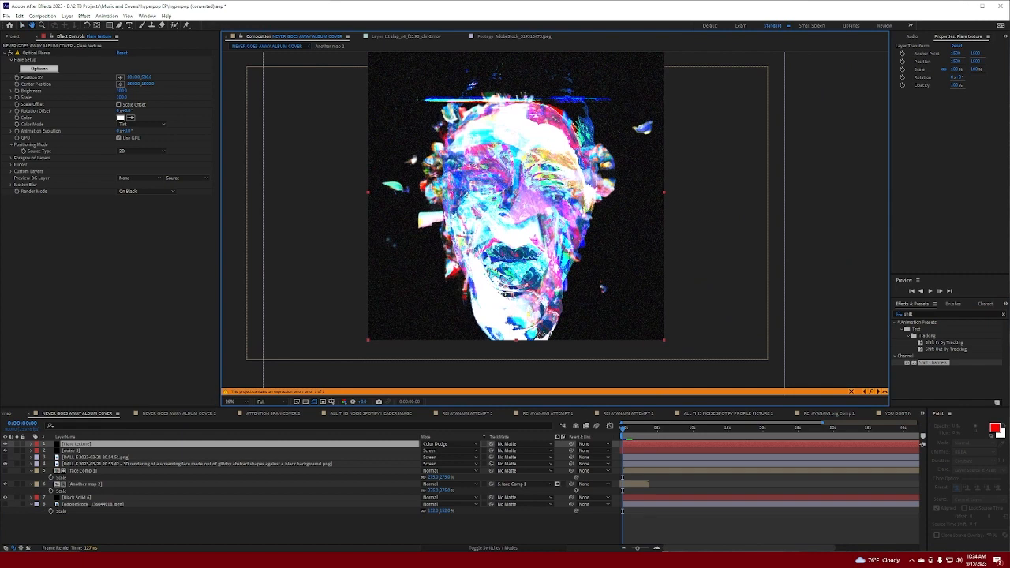
left_click_drag(456, 102, 459, 109)
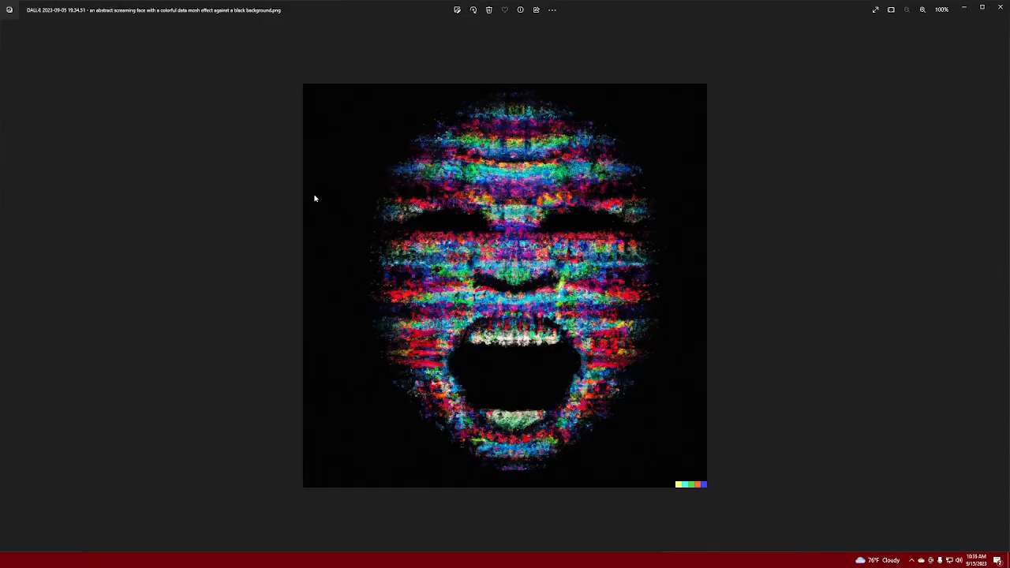
Step: Browse the DALL-E images of abstract screaming faces with data mosh effects in the photo viewer
key("Right")
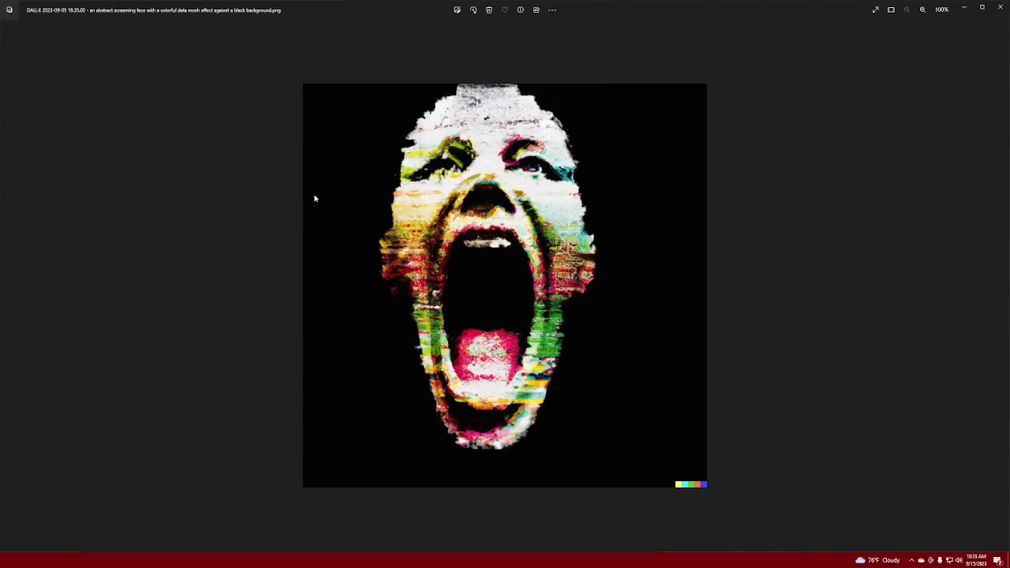
key("Right")
key("Left")
key("Right")
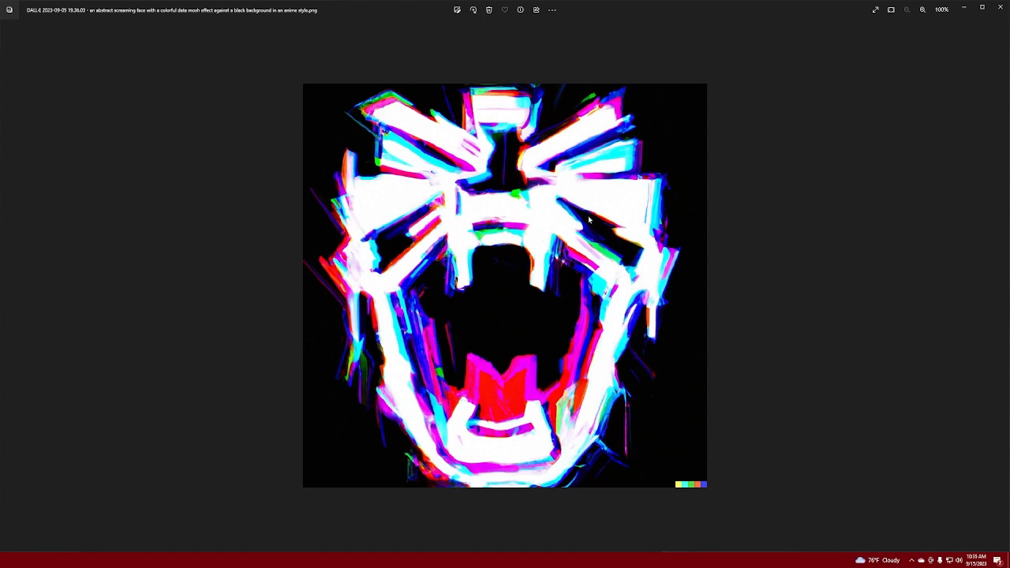
key("Right")
key("Right")
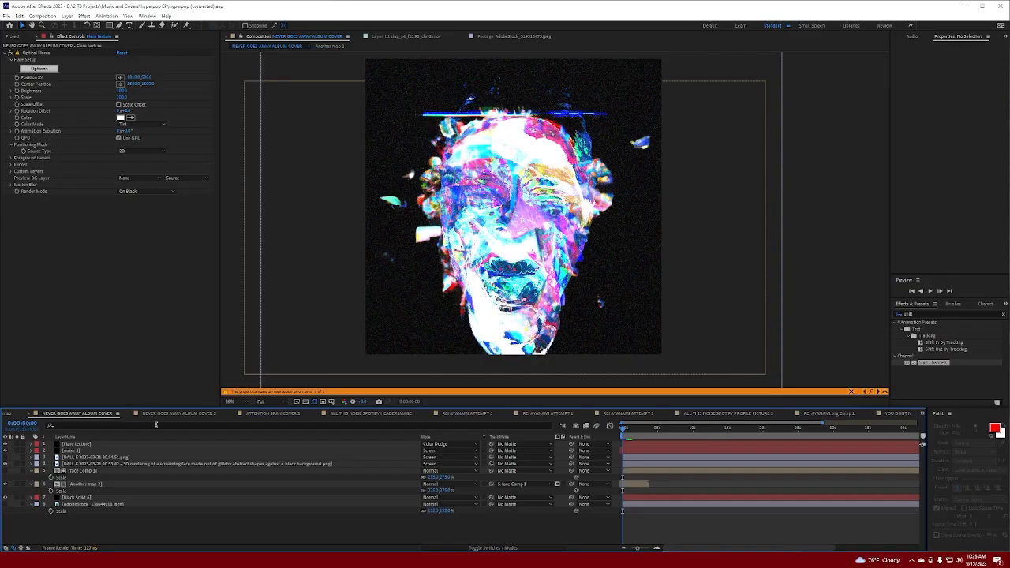
Step: Switch to the NEVER GOES AWAY ALBUM COVER 2 composition in After Effects and bring its artwork into full view
left_click(165, 414)
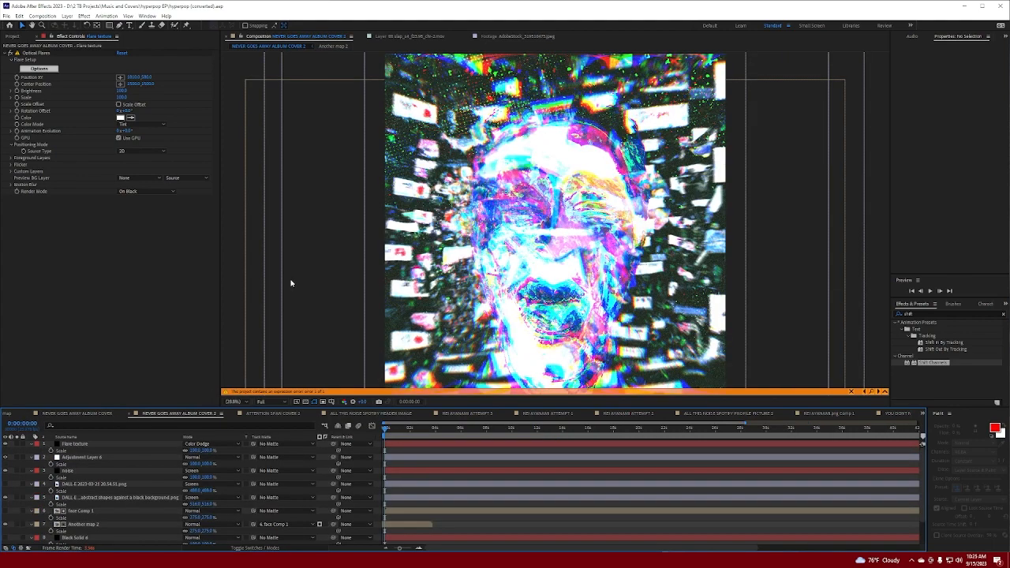
left_click_drag(314, 271, 291, 259)
left_click_drag(327, 221, 313, 250)
key("v")
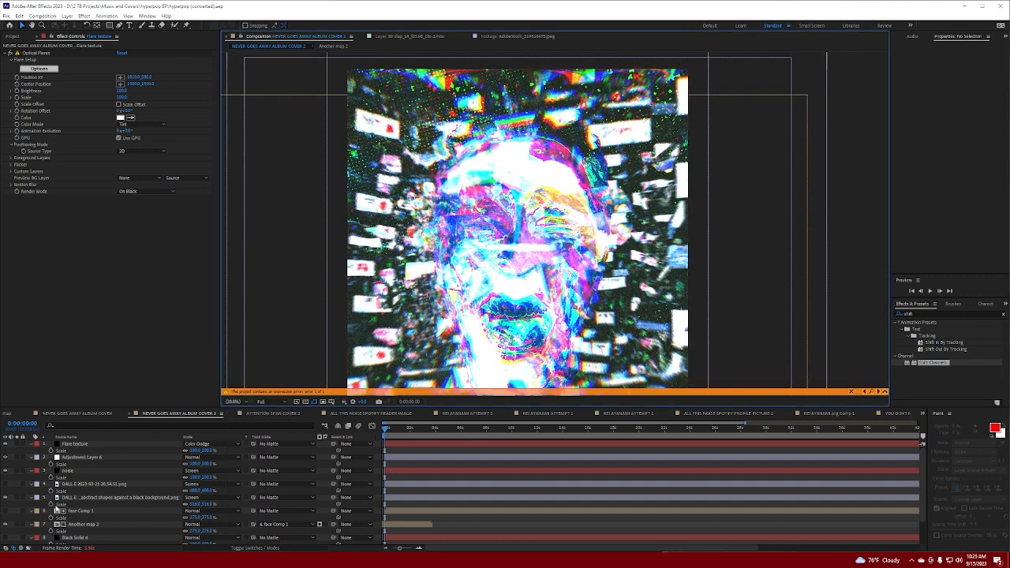
Step: Select the DALL-E advertisements and notifications background layer and widen the Source Name column to show its full file name
scroll(170, 493, "down", 2)
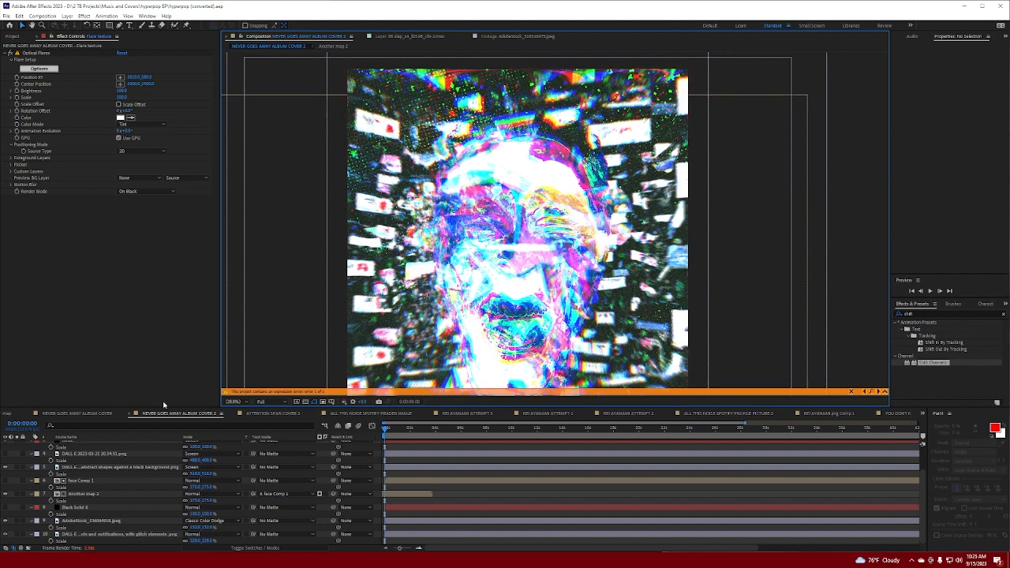
left_click(86, 521)
left_click(82, 534)
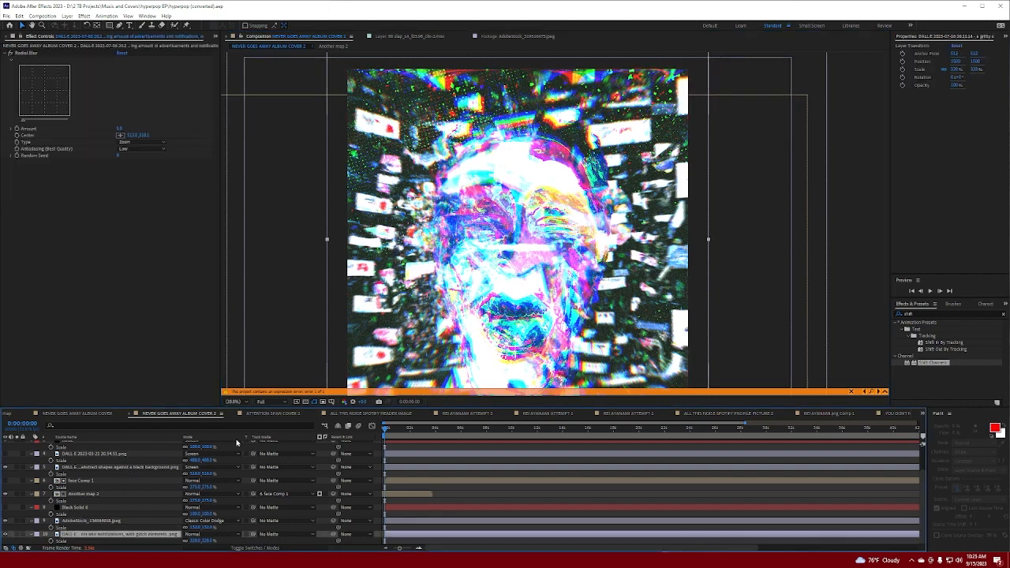
left_click_drag(180, 437, 475, 449)
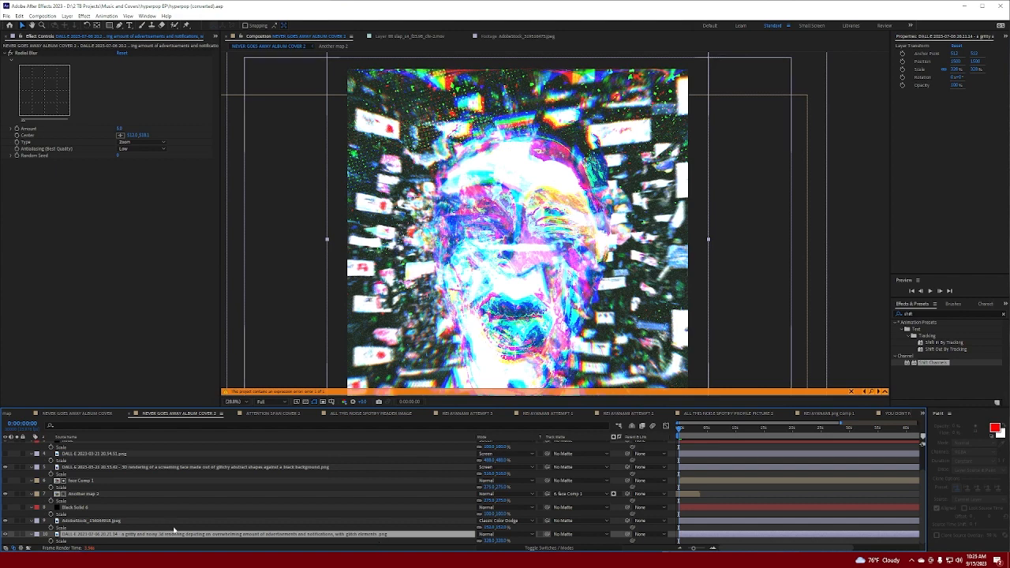
Step: Solo the DALL-E advertisements background, compare it with its Radial Blur off and on, and unsolo it again
left_click(16, 534)
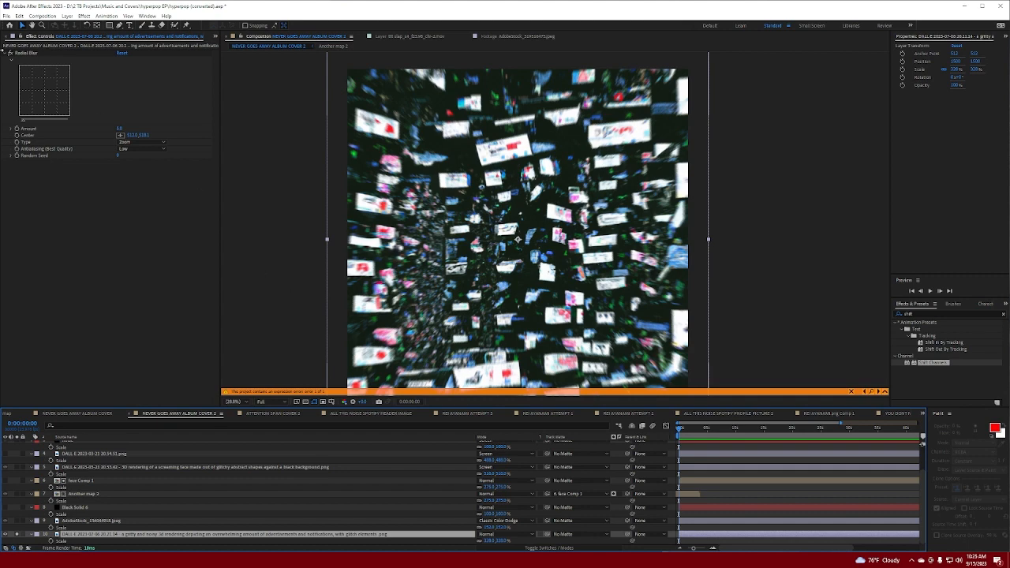
left_click(10, 53)
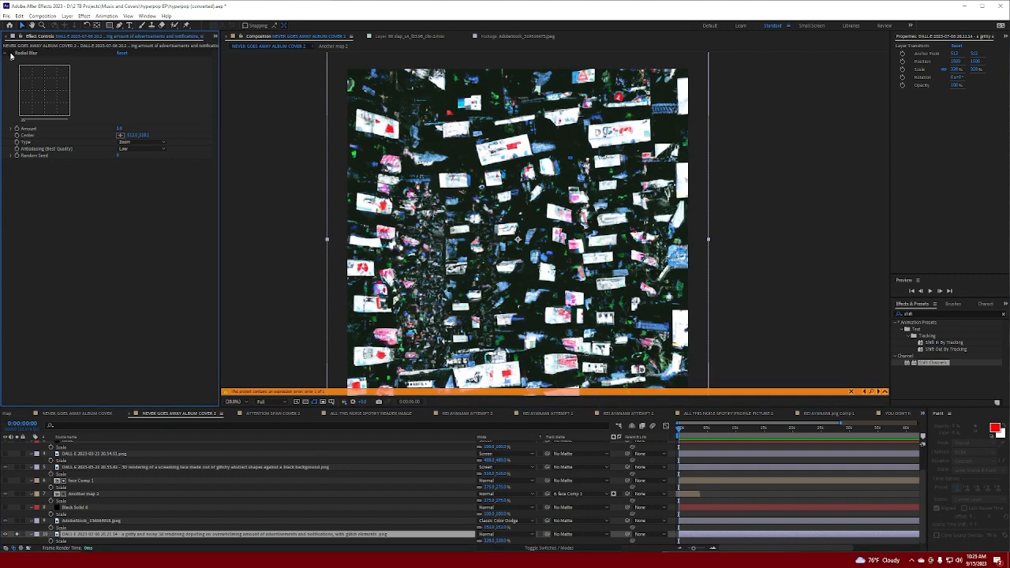
left_click(10, 53)
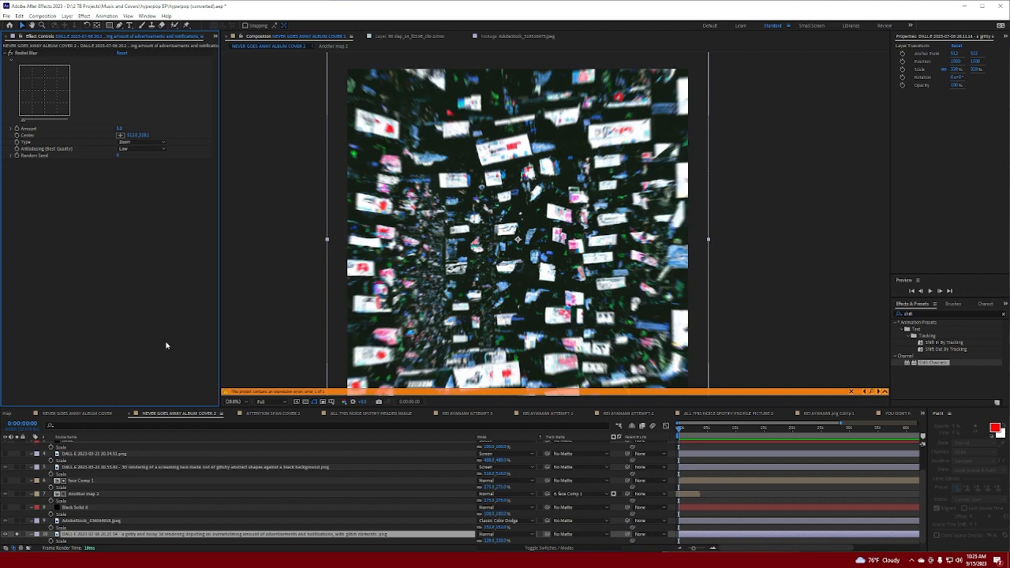
left_click(16, 535)
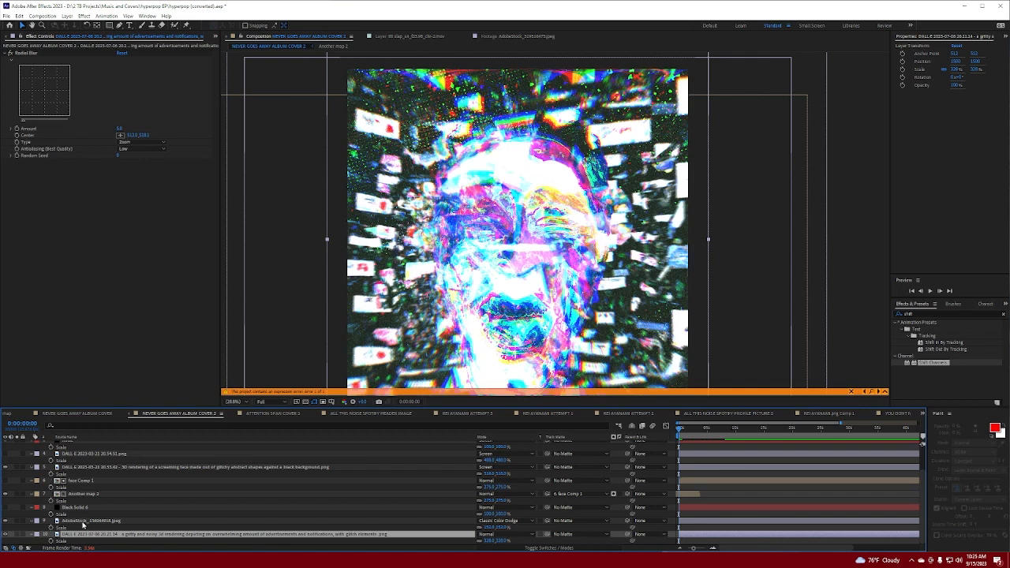
Step: Solo the AdobeStock image layer set to Classic Color Dodge, inspect its specks closely, and unsolo it again
left_click(88, 522)
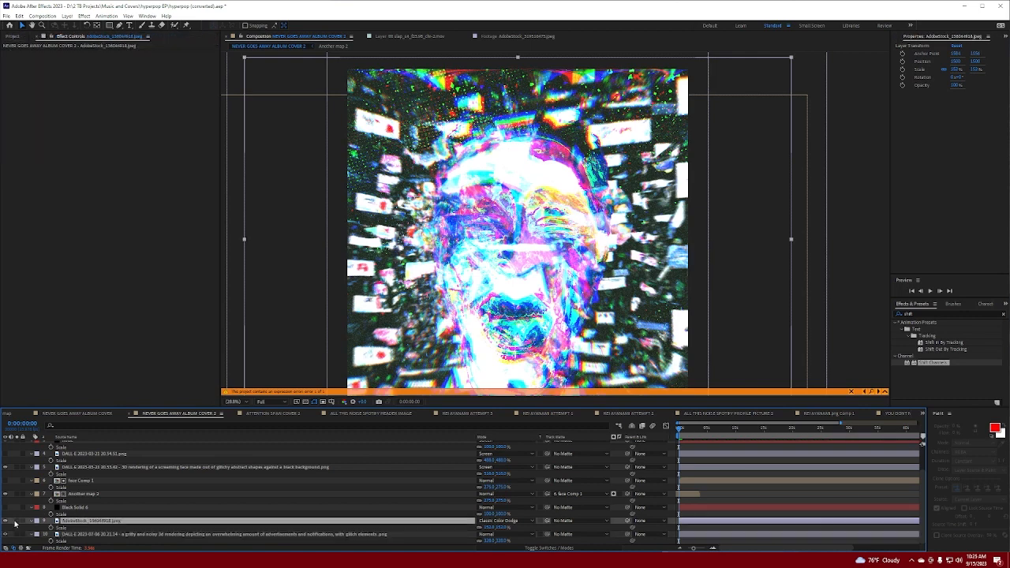
left_click(17, 522)
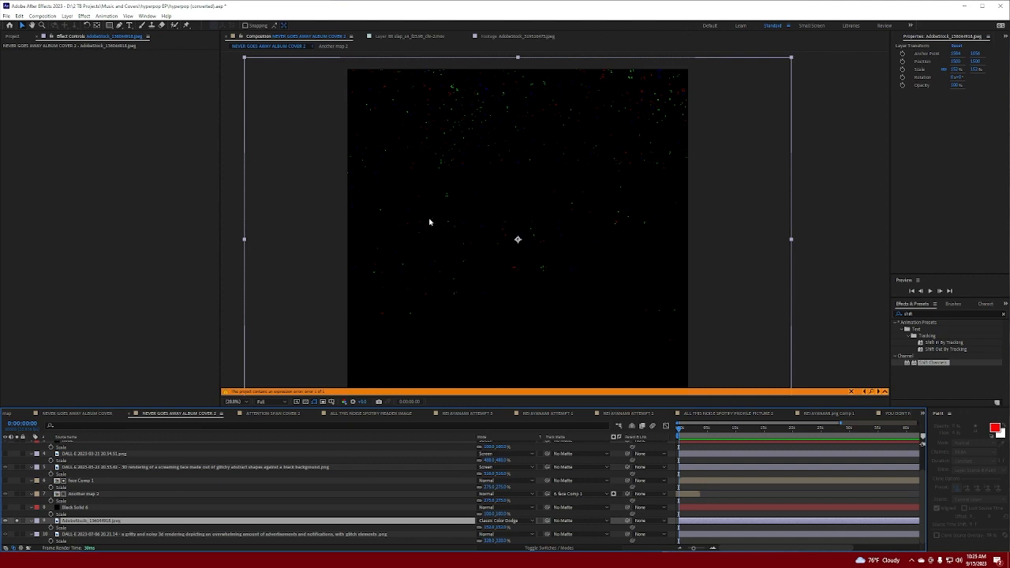
scroll(416, 196, "up", 1)
key("slash")
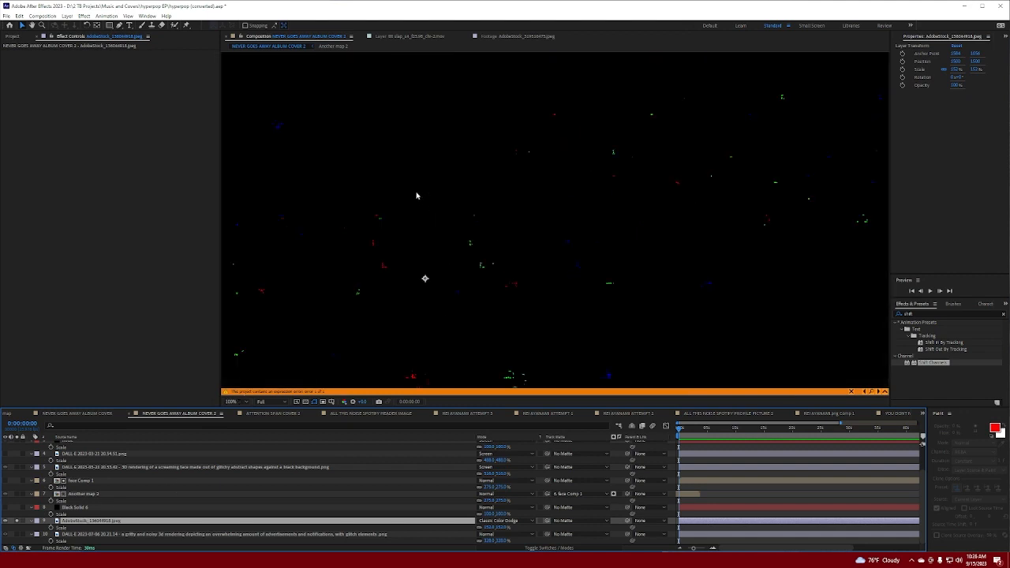
key("shift+slash")
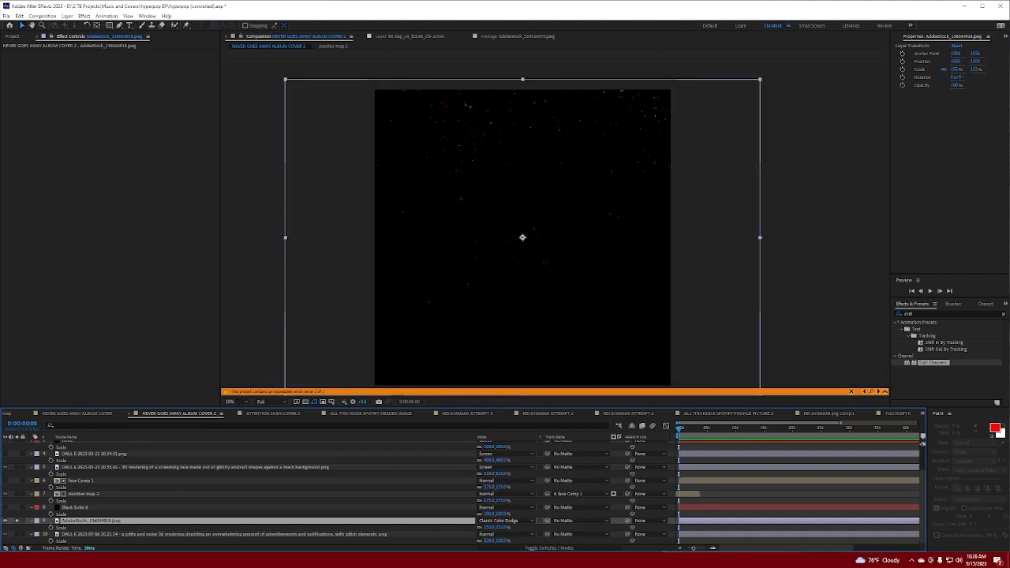
left_click(17, 521)
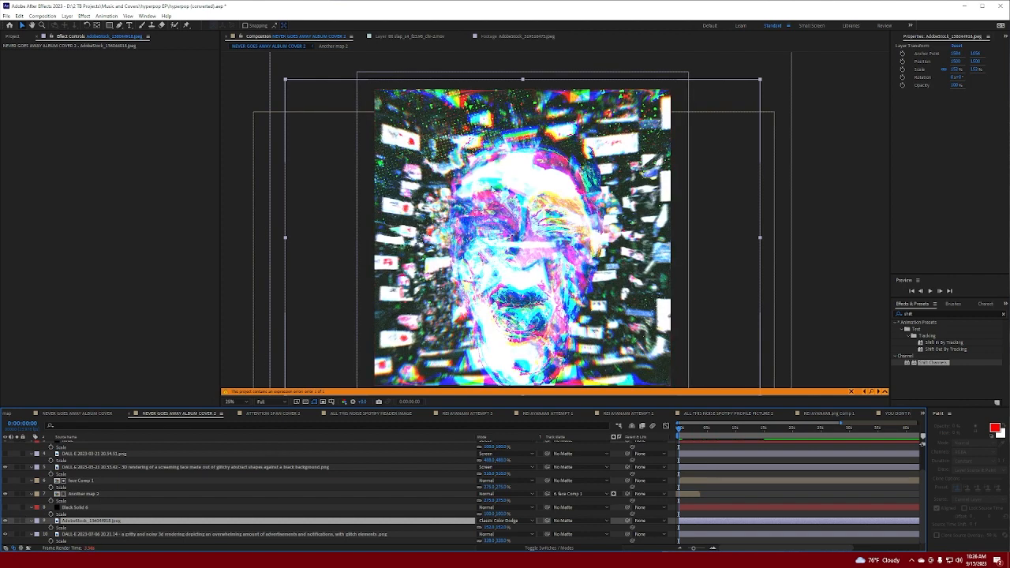
Step: Review the Displacement Map effect on the Another map 2 layer and the Add Grain effect on the noise layer
left_click(127, 494)
scroll(127, 495, "up", 2)
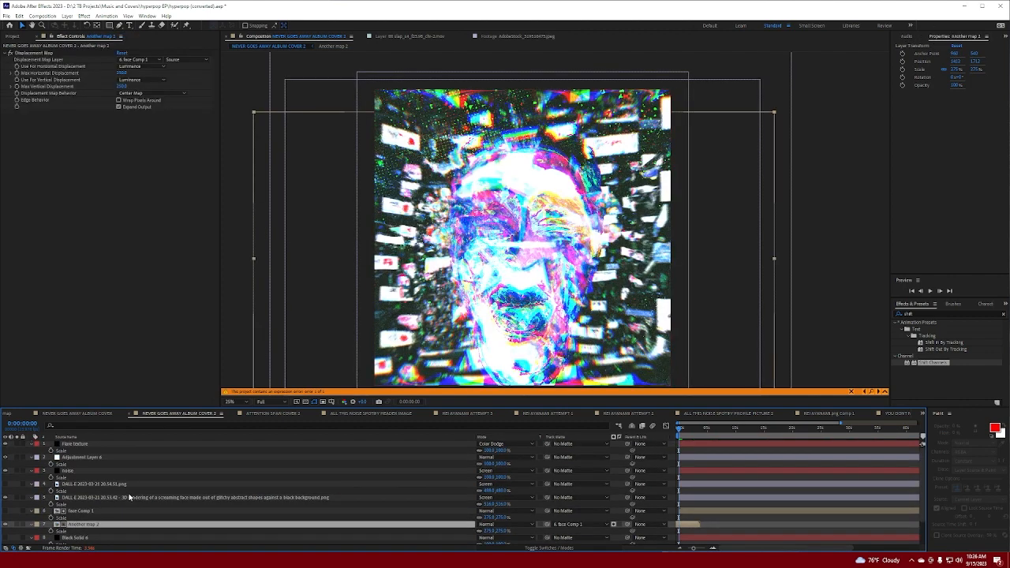
left_click(89, 471)
Step: Examine the VR Chromatic Aberrations and Glow effects on Adjustment Layer 6, and return to the NEVER GOES AWAY ALBUM COVER composition
left_click(78, 459)
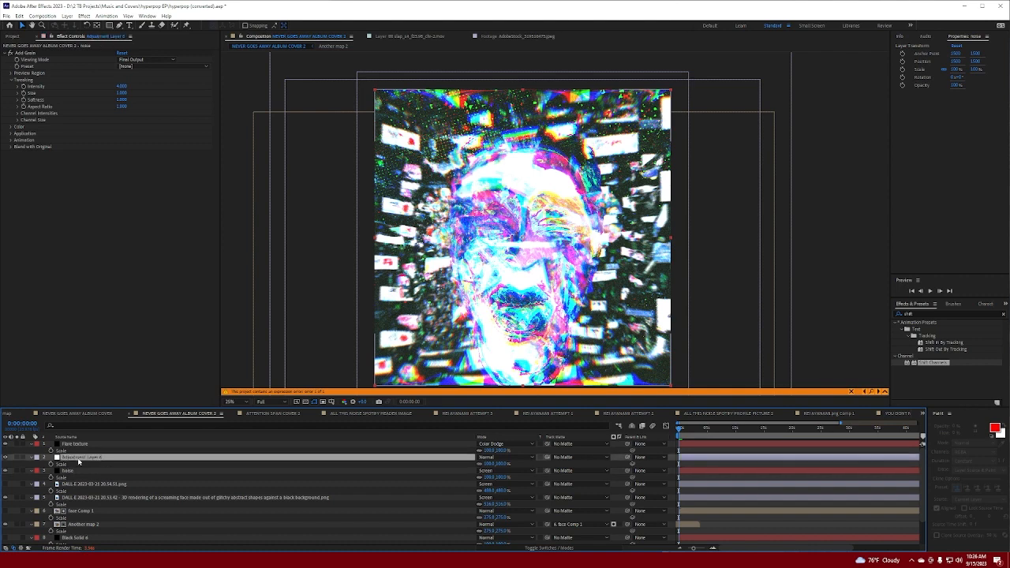
left_click(17, 458)
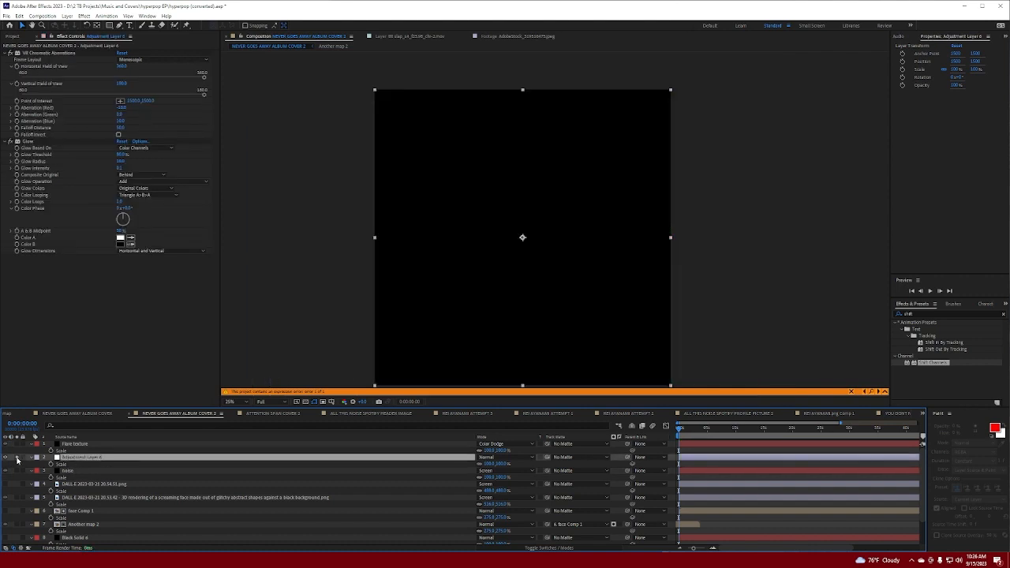
left_click(18, 458)
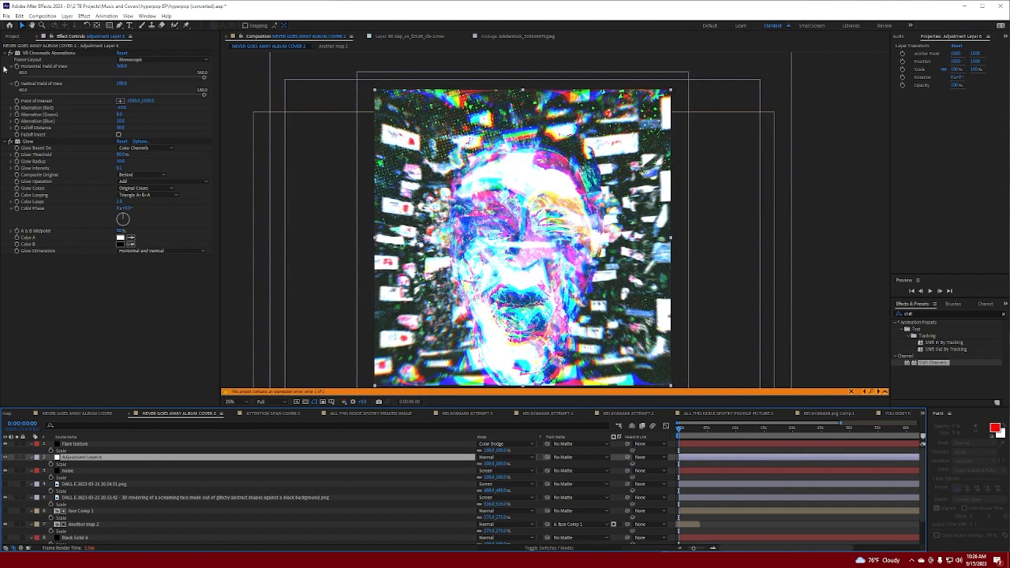
left_click(50, 53)
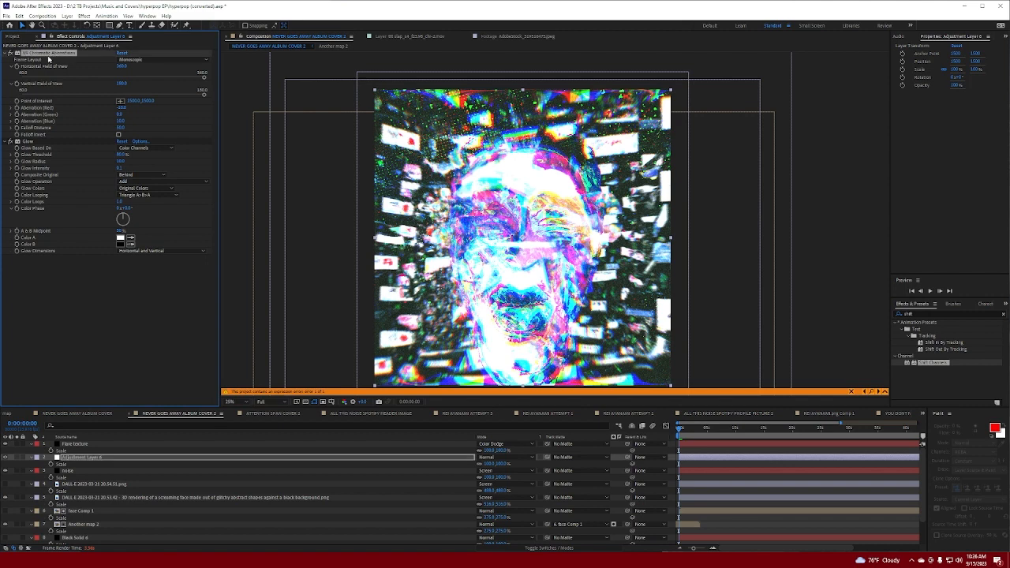
left_click(46, 142)
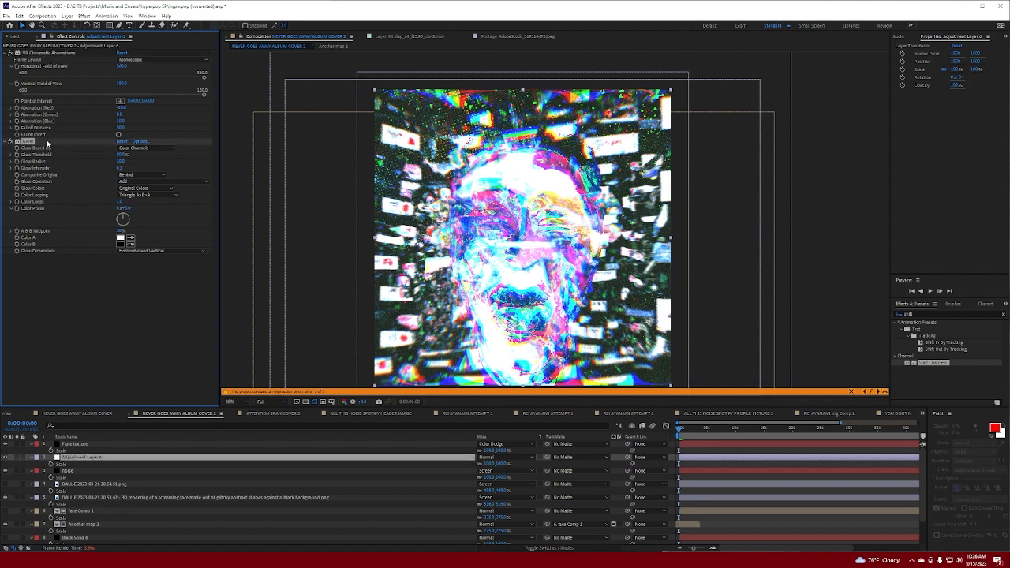
left_click(87, 458)
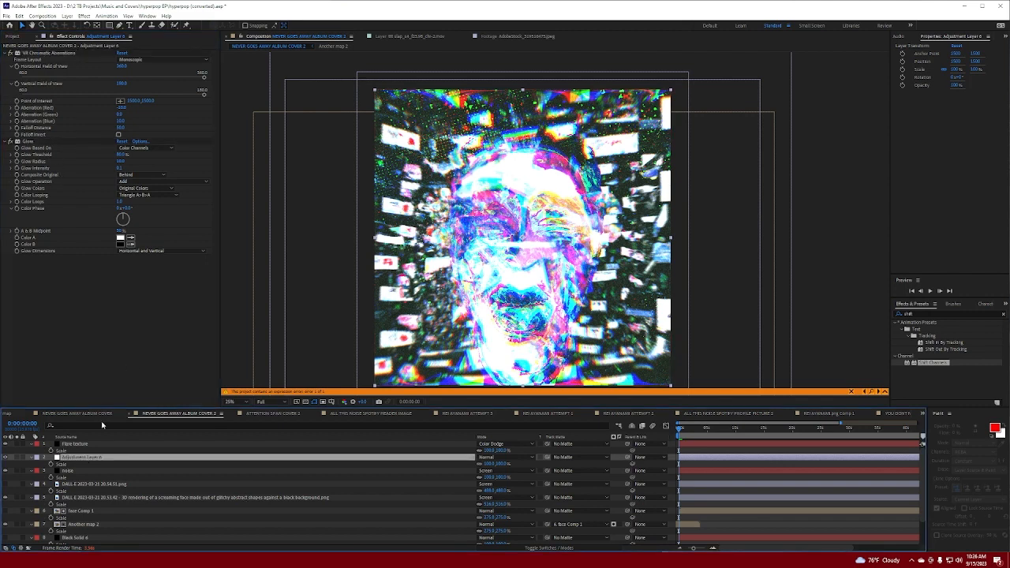
left_click(75, 413)
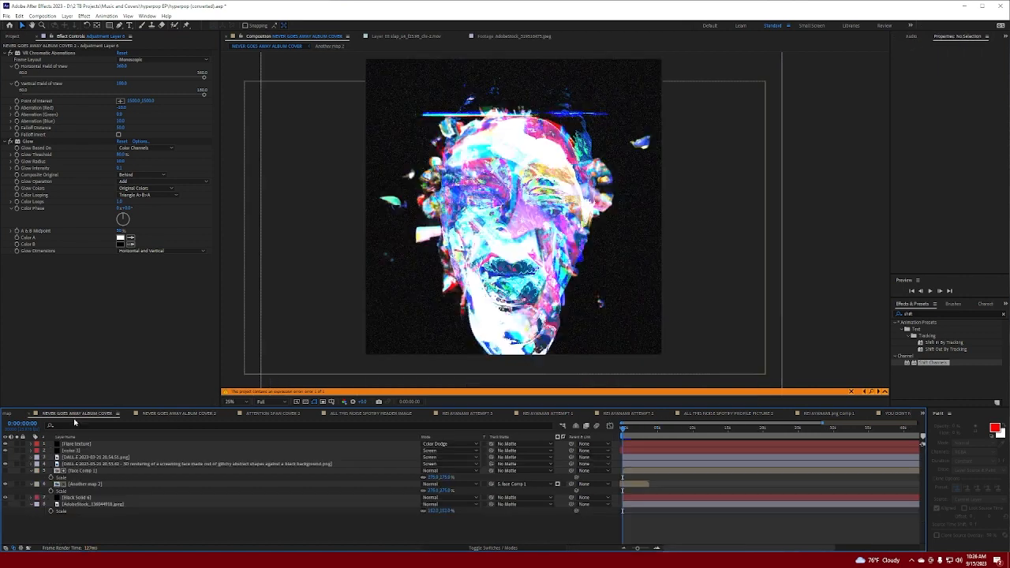
Step: Paste Adjustment Layer 6 above the other layers of NEVER GOES AWAY ALBUM COVER and compare the image with it hidden and visible
key("ctrl+v")
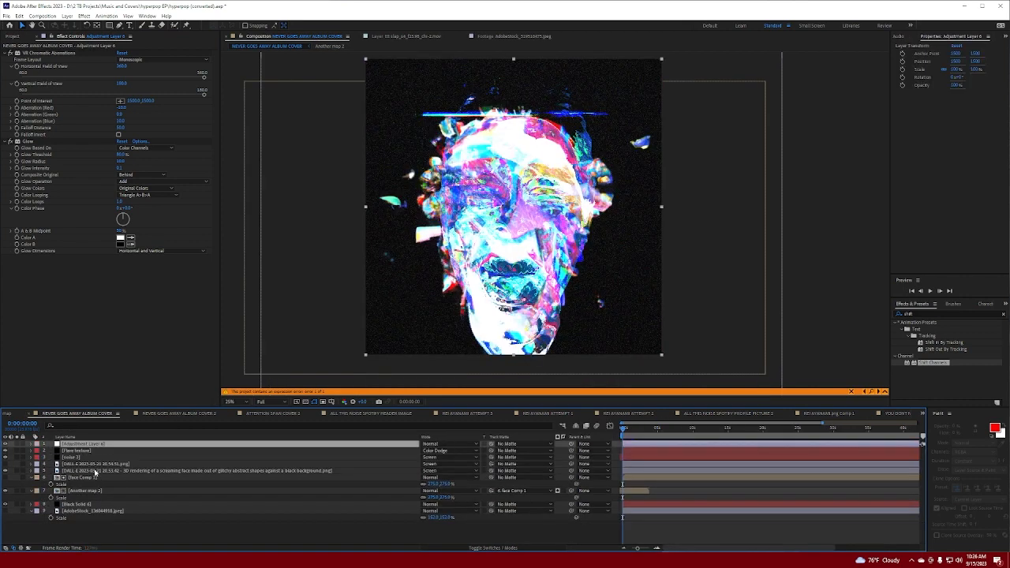
left_click(6, 445)
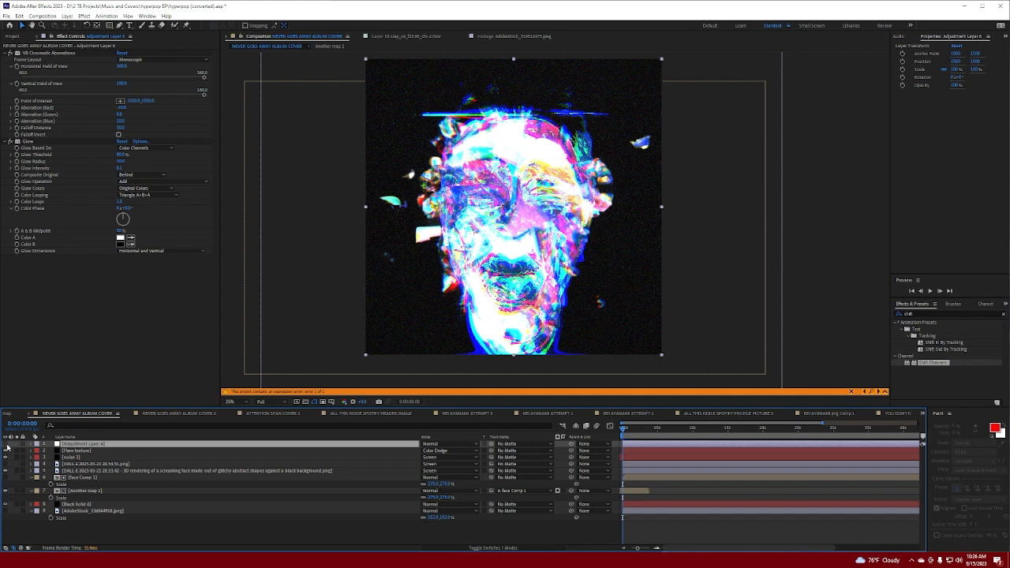
left_click(6, 444)
left_click(6, 445)
left_click(6, 445)
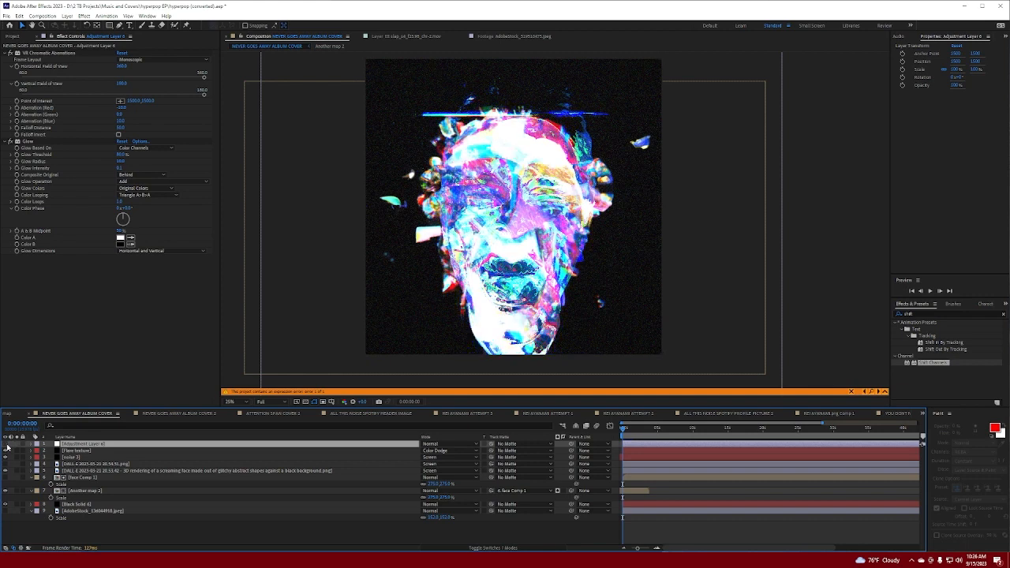
left_click(6, 444)
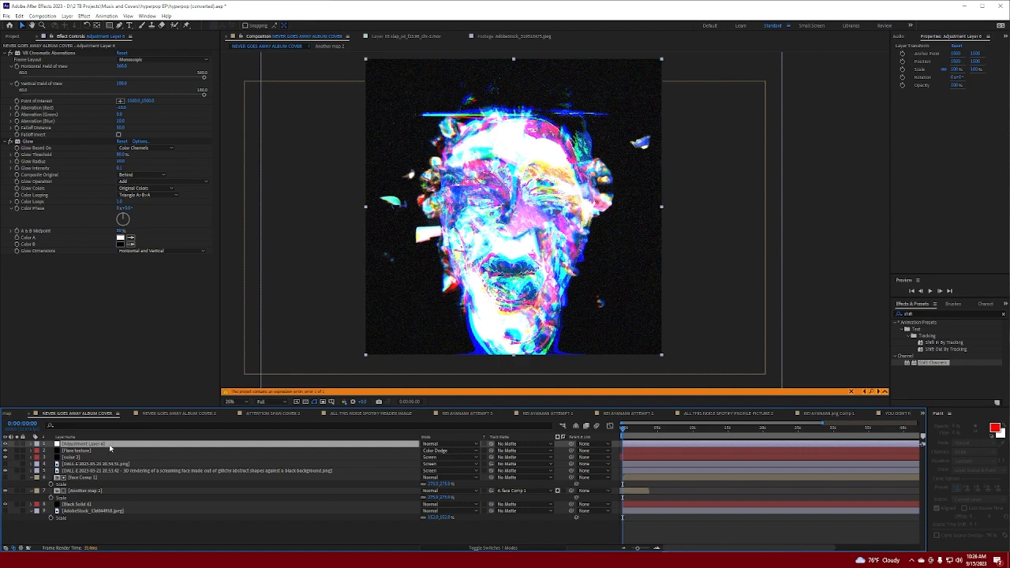
Step: Move Adjustment Layer 6 directly below the noise 3 layer, then compare its Glow off and on and increase the Glow Intensity
left_click_drag(110, 447, 103, 464)
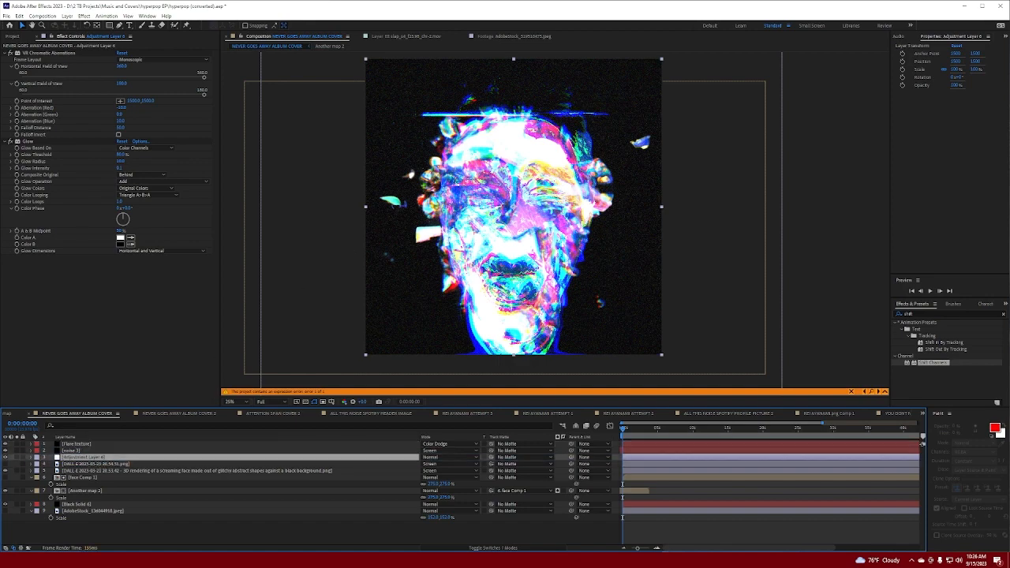
scroll(475, 214, "up", 2)
scroll(475, 215, "down", 2)
left_click(10, 143)
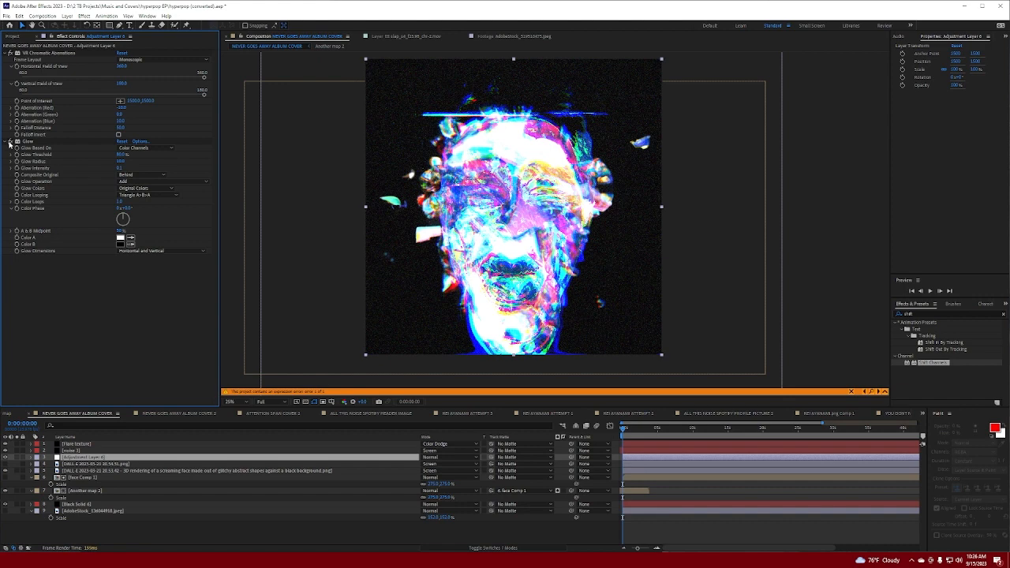
left_click(10, 141)
left_click_drag(118, 168, 120, 168)
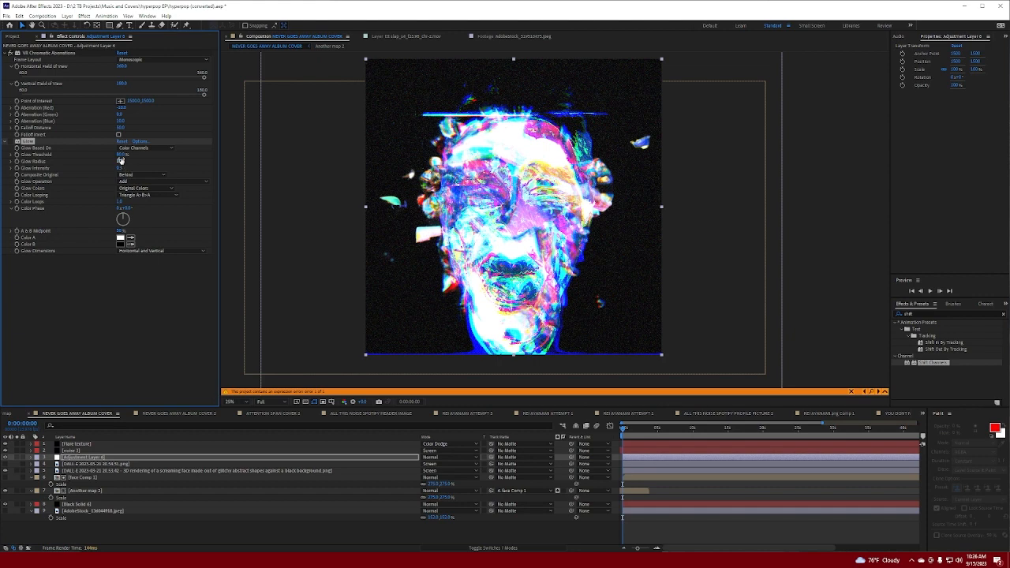
left_click_drag(121, 154, 135, 159)
Step: Compare the result with NEVER GOES AWAY ALBUM COVER 2, then return to the first cover and fit it in the viewer
left_click(168, 414)
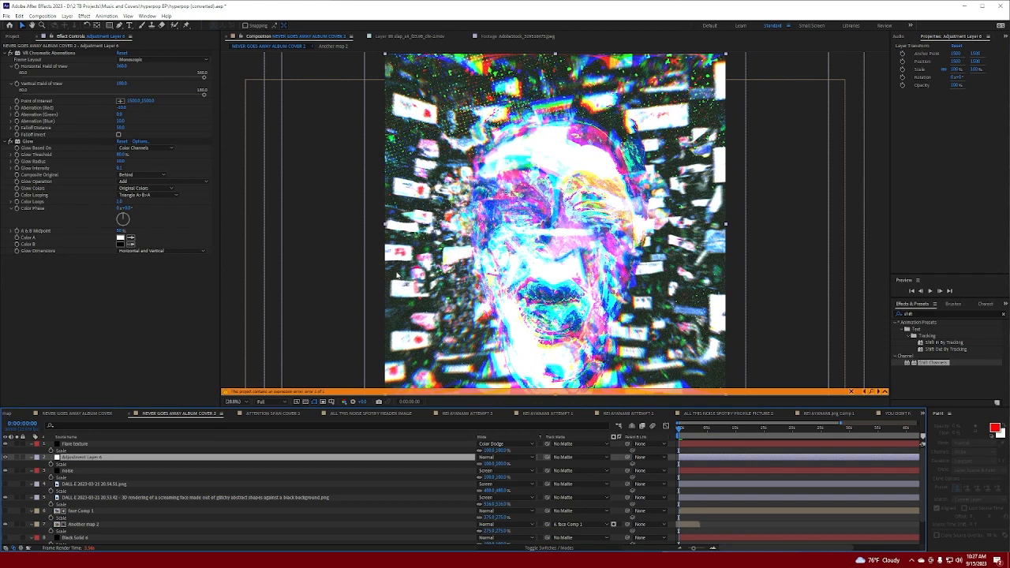
left_click(107, 413)
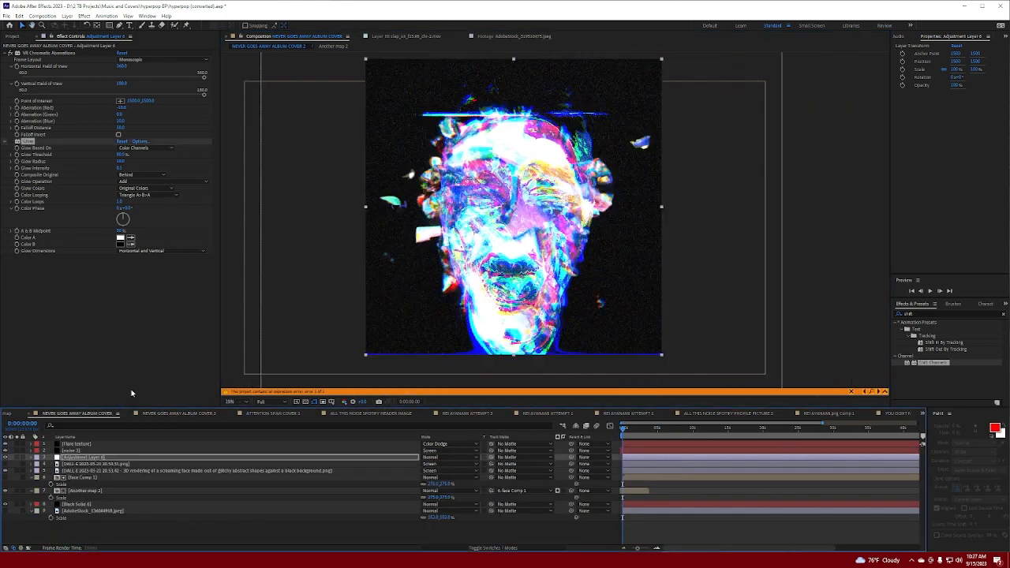
left_click(240, 403)
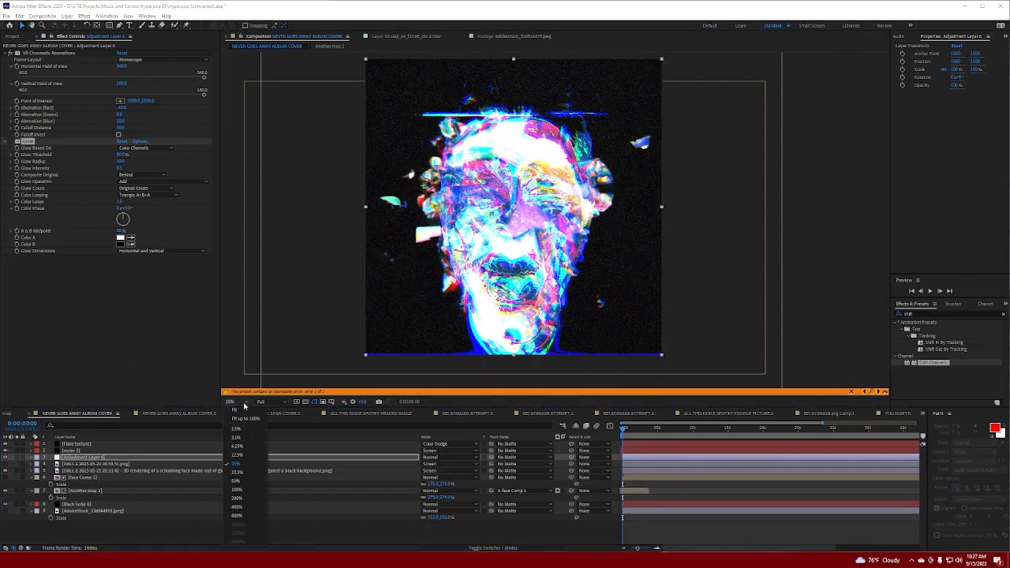
left_click(243, 410)
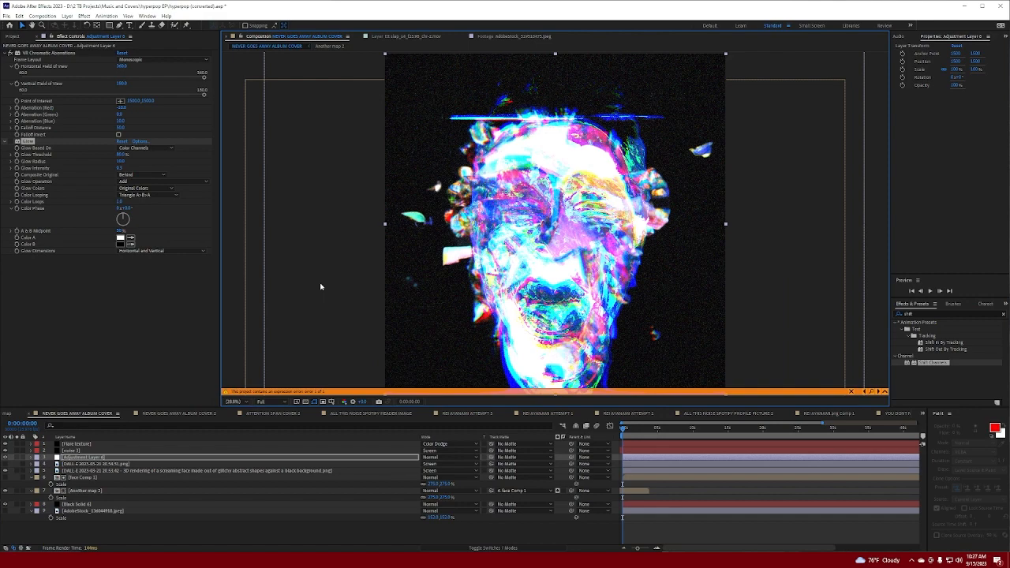
left_click(320, 287)
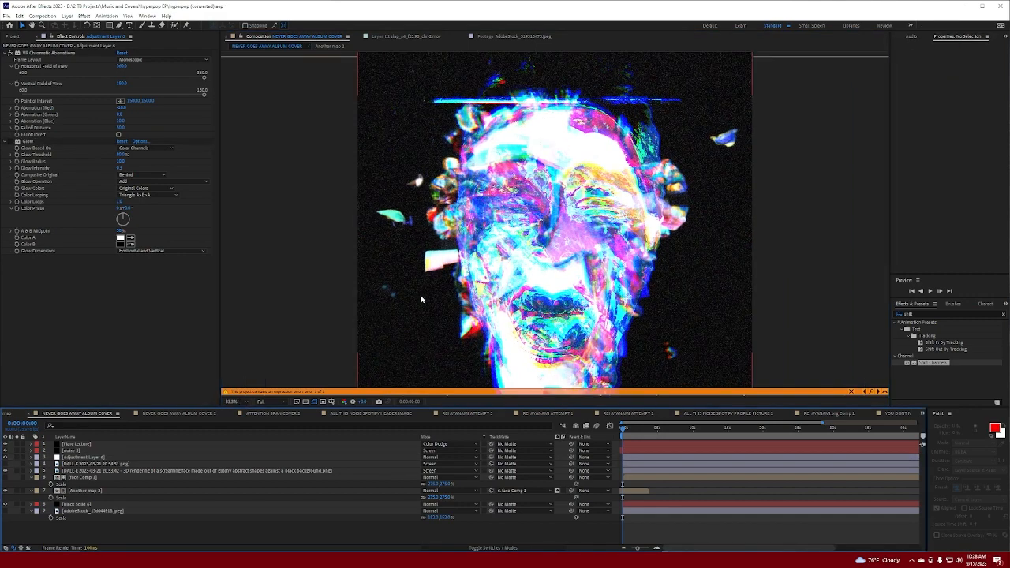
Step: Inspect the face's color detail and the surrounding fragments up close, and fit the whole cover in the viewer again
key("slash")
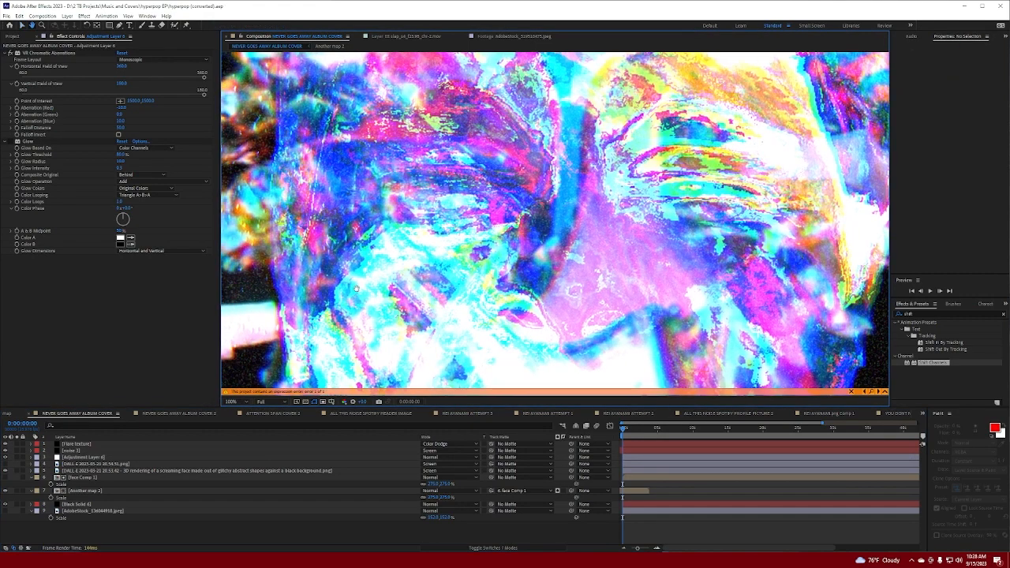
left_click_drag(356, 289, 574, 239)
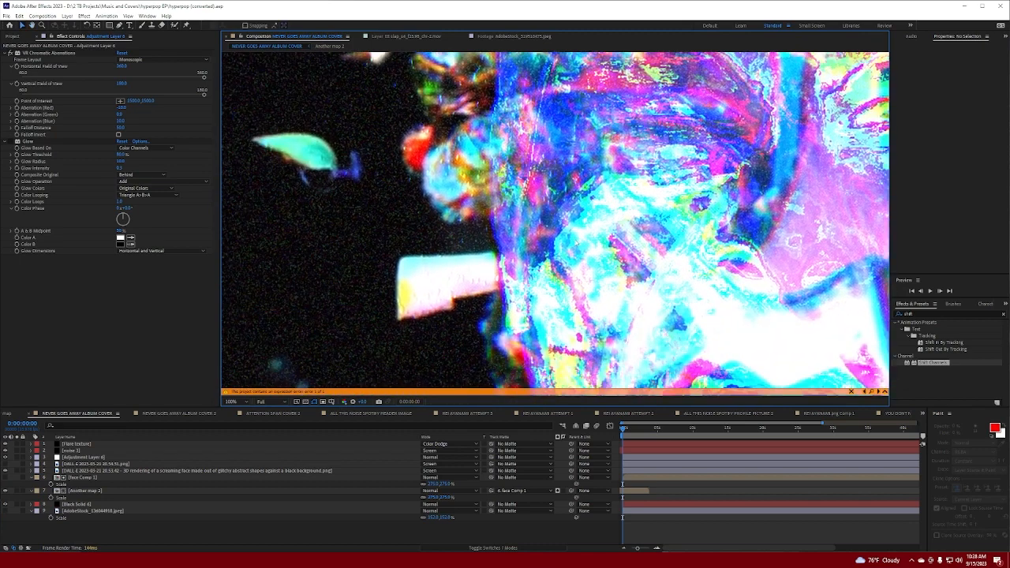
scroll(573, 239, "down", 2)
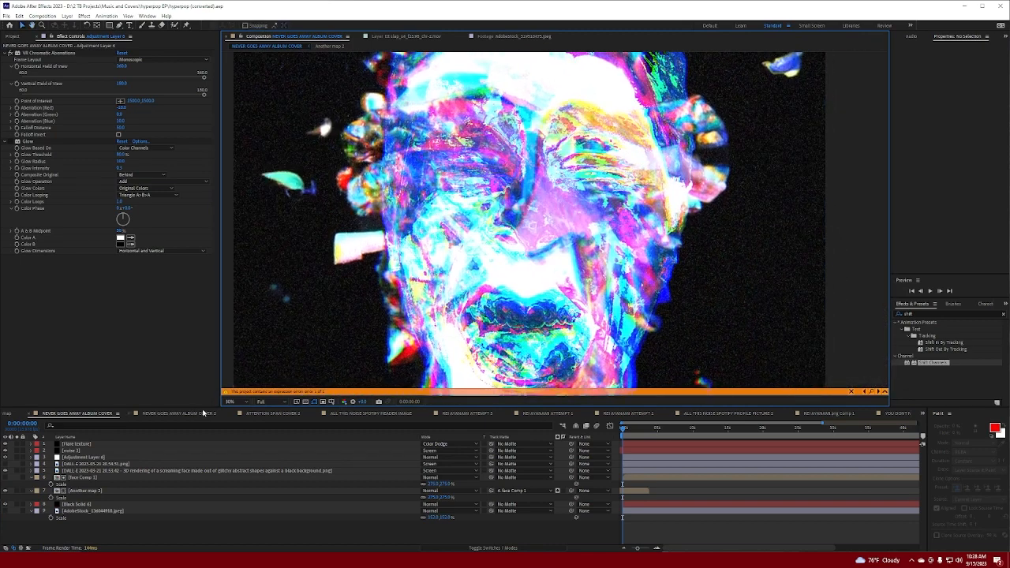
key("shift+slash")
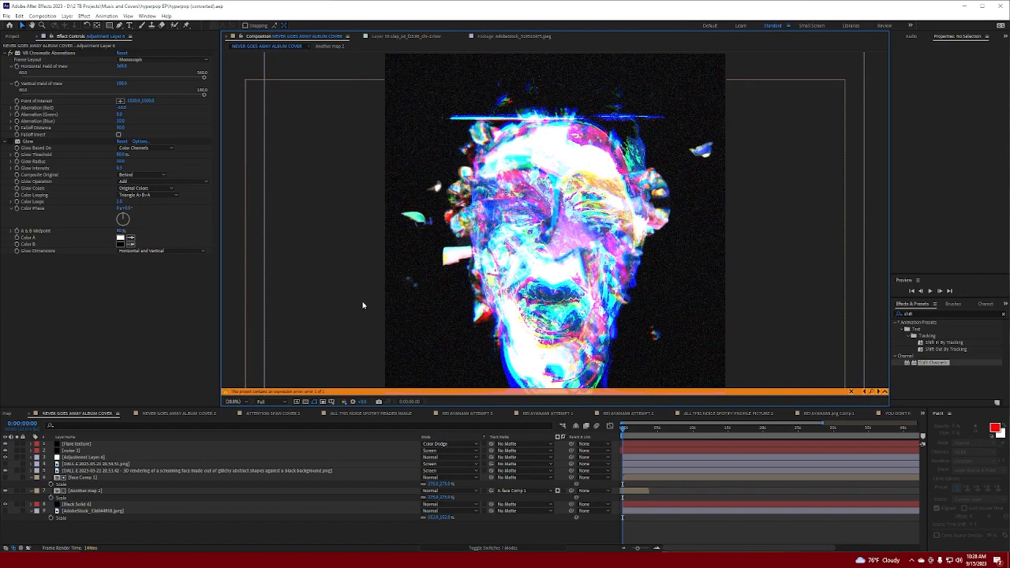
scroll(363, 305, "up", 4)
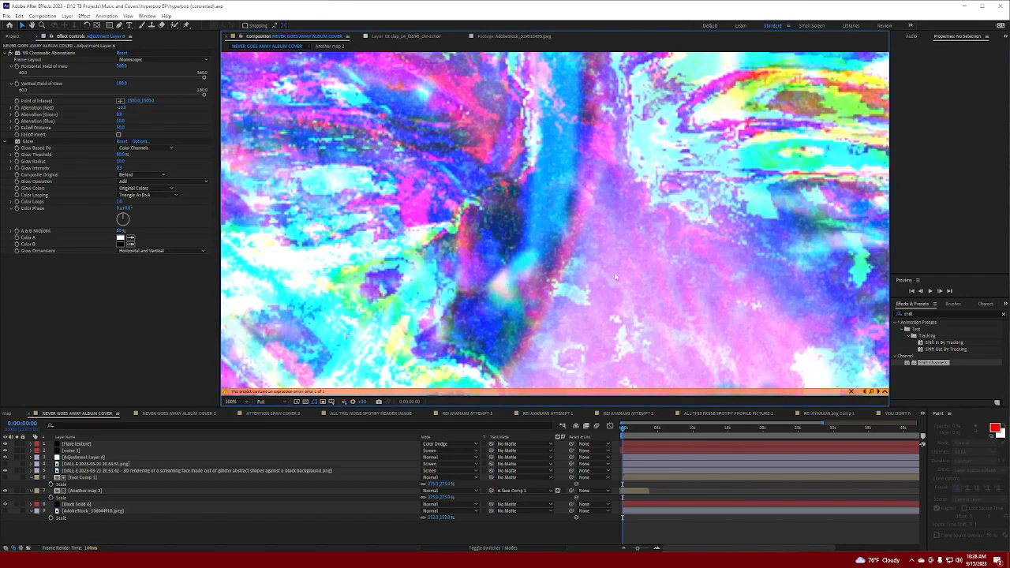
left_click_drag(615, 277, 552, 277)
scroll(552, 277, "down", 1)
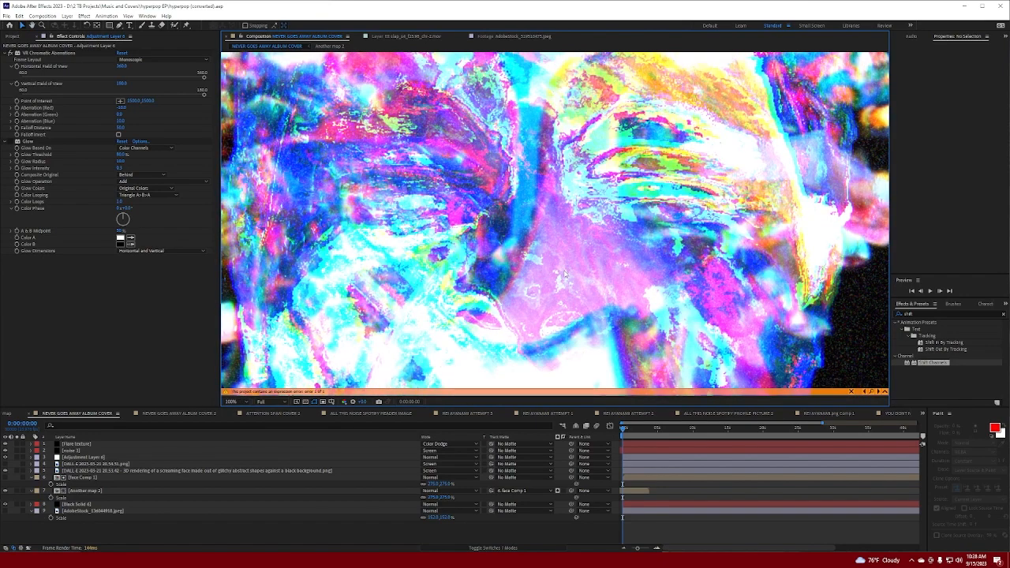
scroll(486, 274, "down", 1)
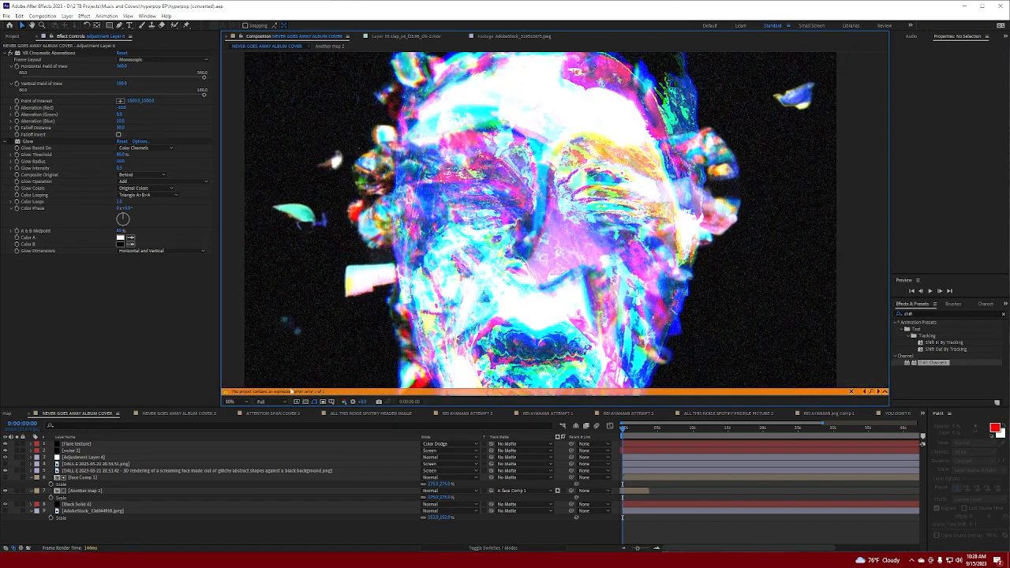
left_click(243, 403)
left_click(243, 411)
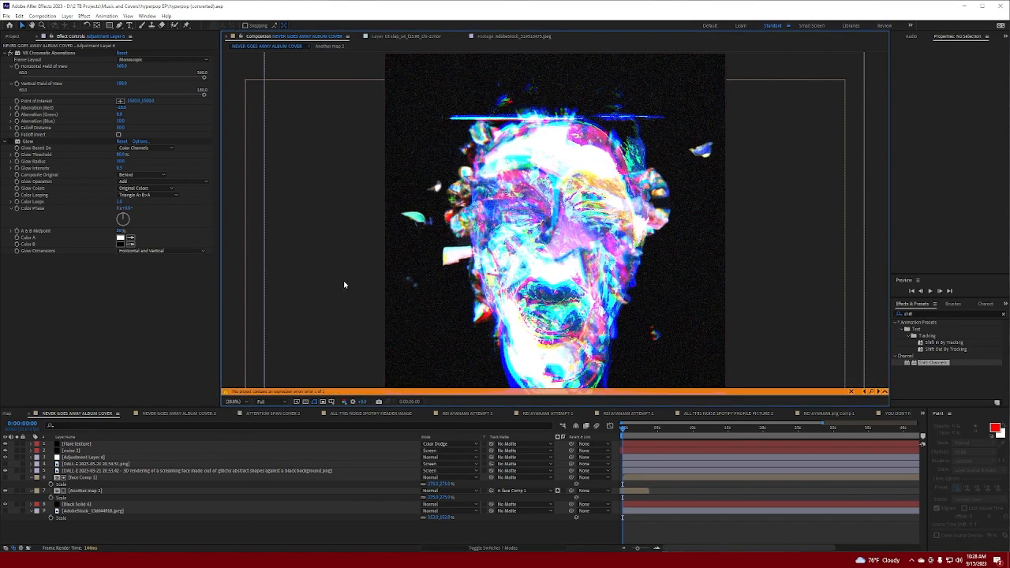
left_click(344, 285)
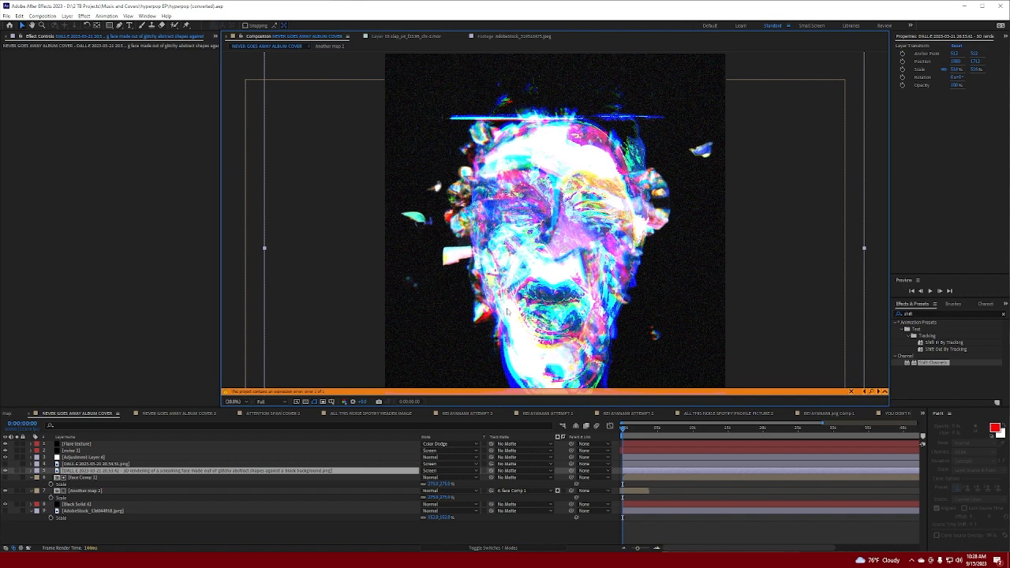
Step: Review the two DALL-E image layers and the Optical Flares effect on the Flare texture layer
left_click(111, 456)
left_click(110, 464)
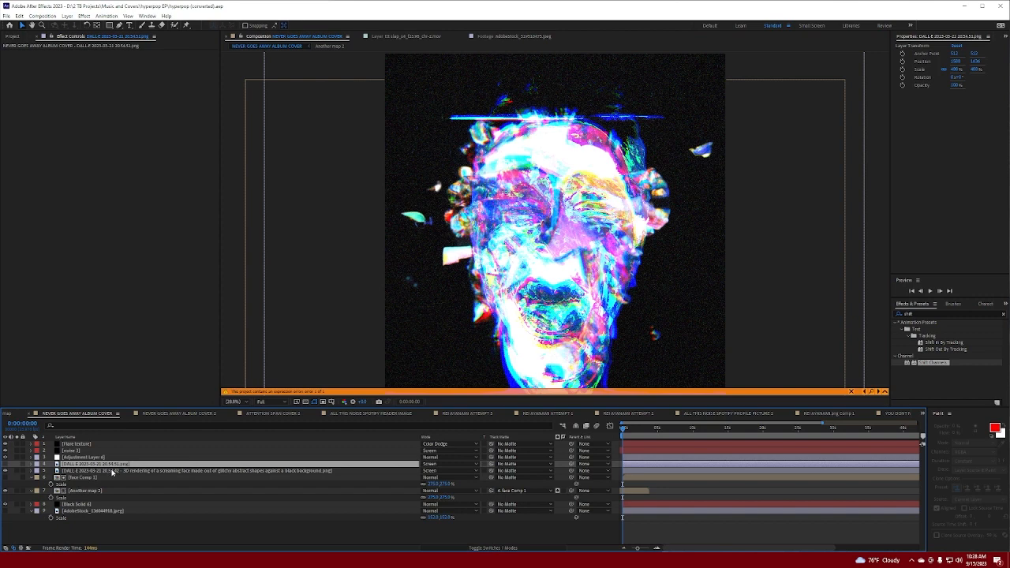
left_click(111, 471)
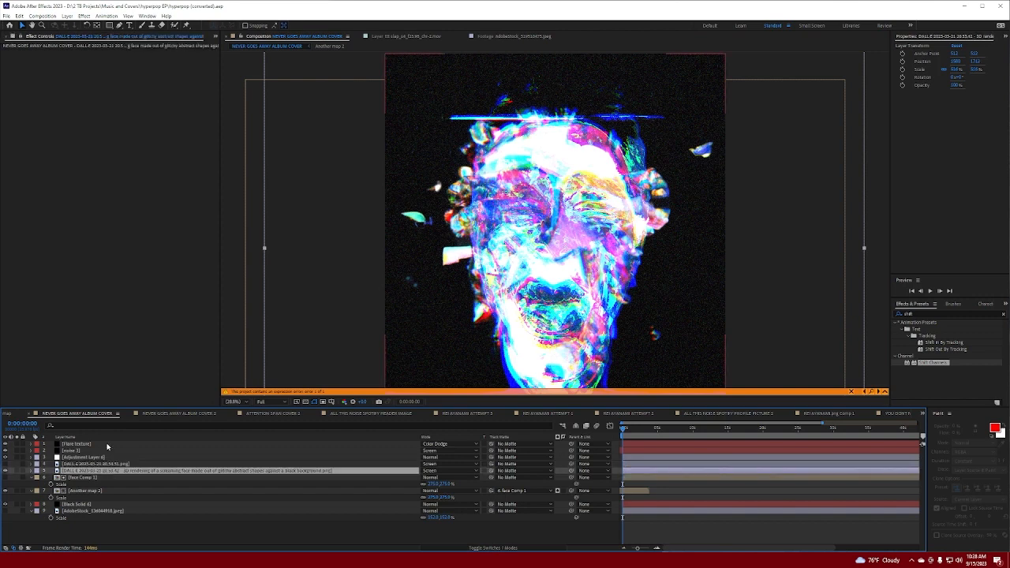
left_click(108, 444)
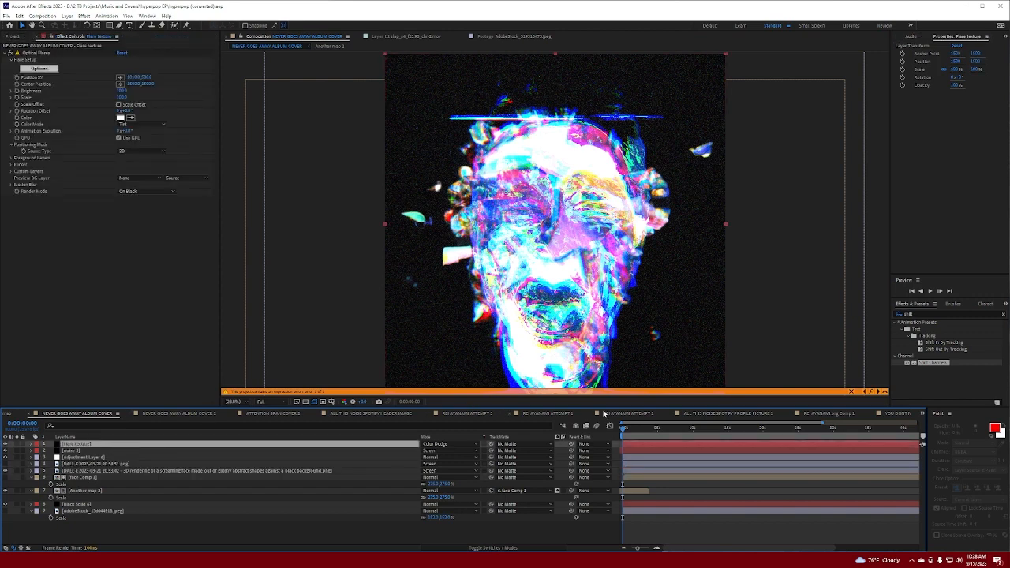
Step: Open the REI AYANAMI ATTEMPT 6 composition and isolate the uppermost watercolor painting layer with its effects off
left_click(486, 415)
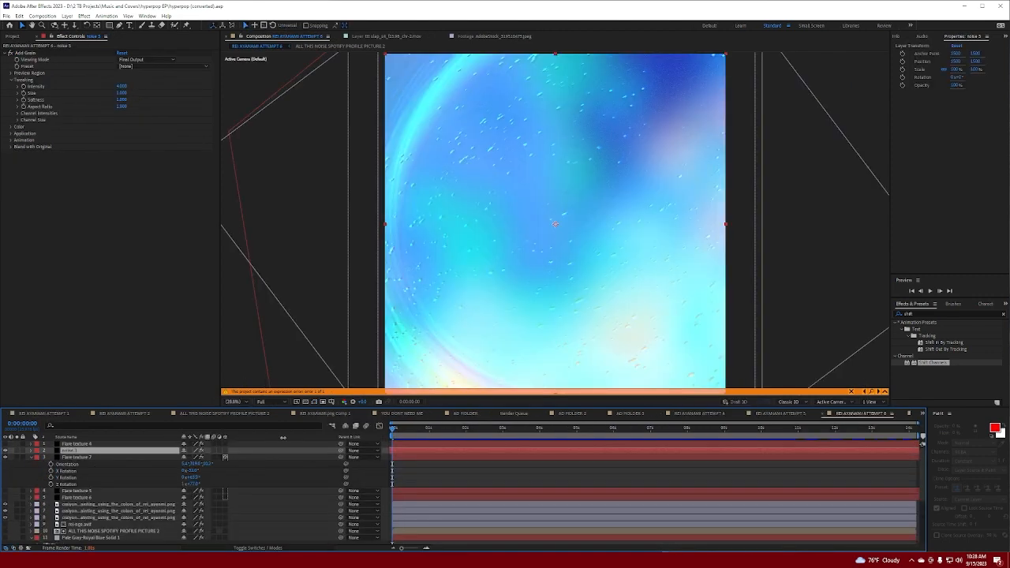
key("F4")
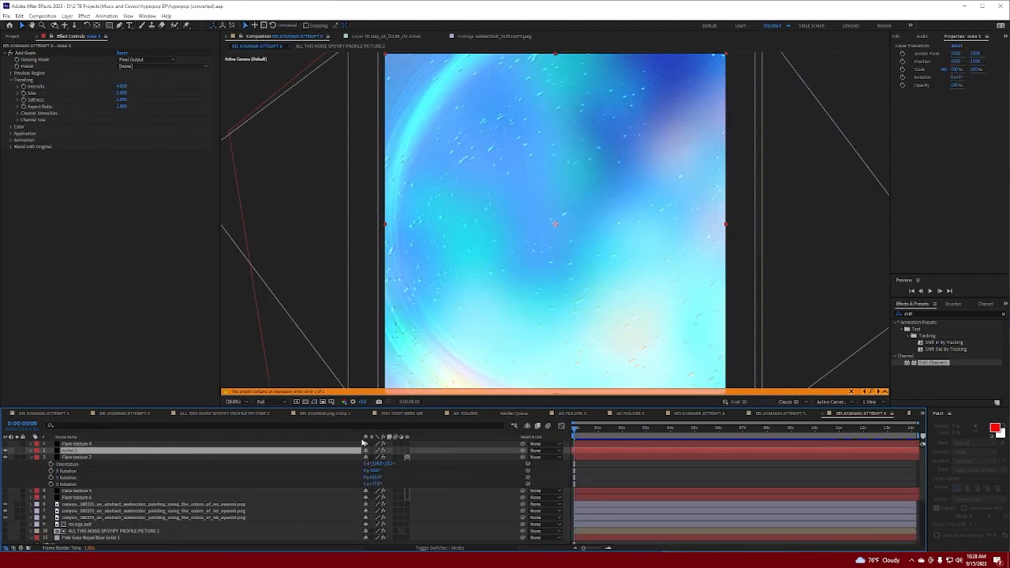
left_click(113, 518)
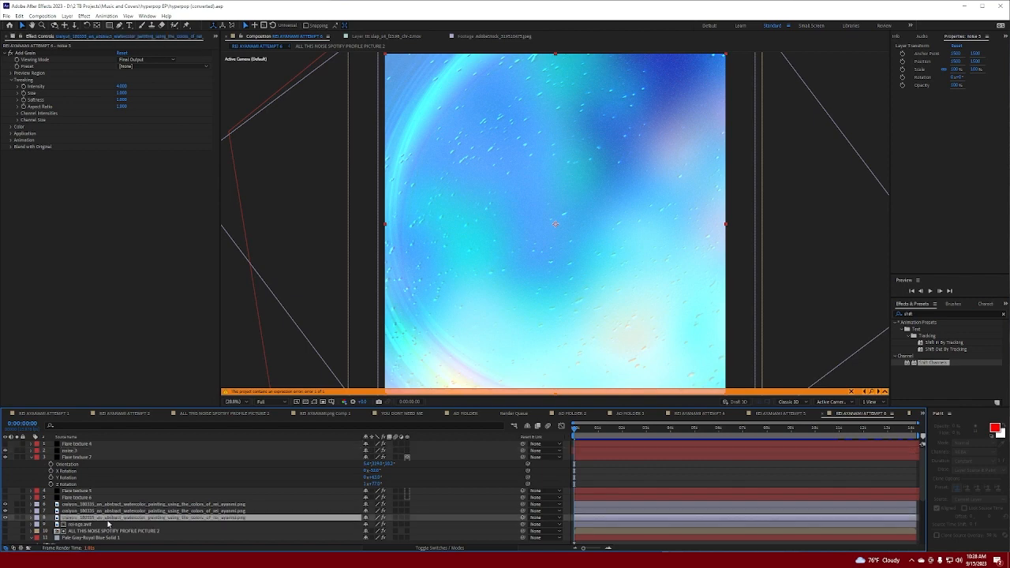
left_click(112, 504)
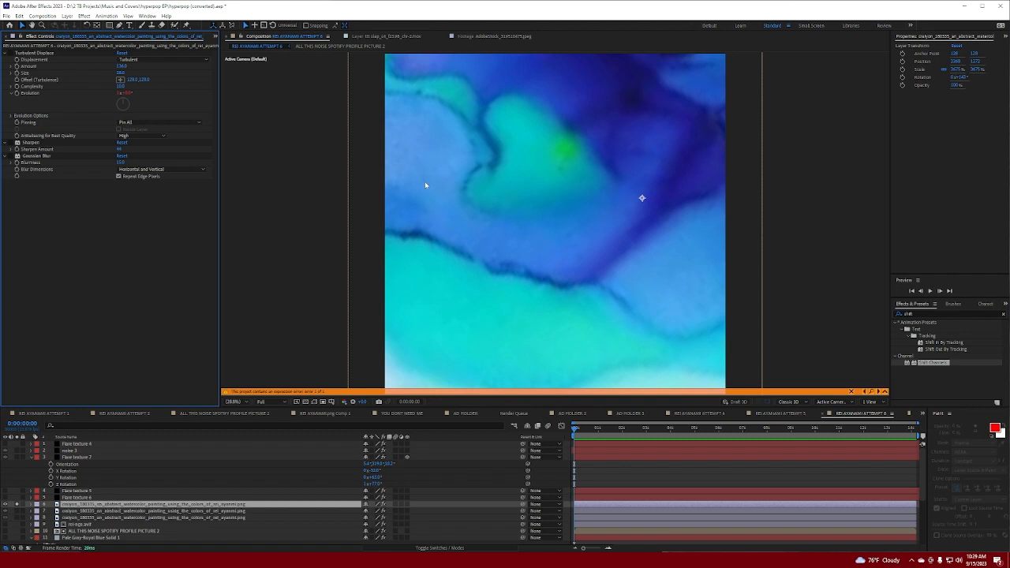
Step: Turn on Turbulent Displace, Sharpen and Gaussian Blur one by one on the soloed watercolor layer, and unsolo it
scroll(424, 185, "down", 2)
scroll(423, 185, "up", 3)
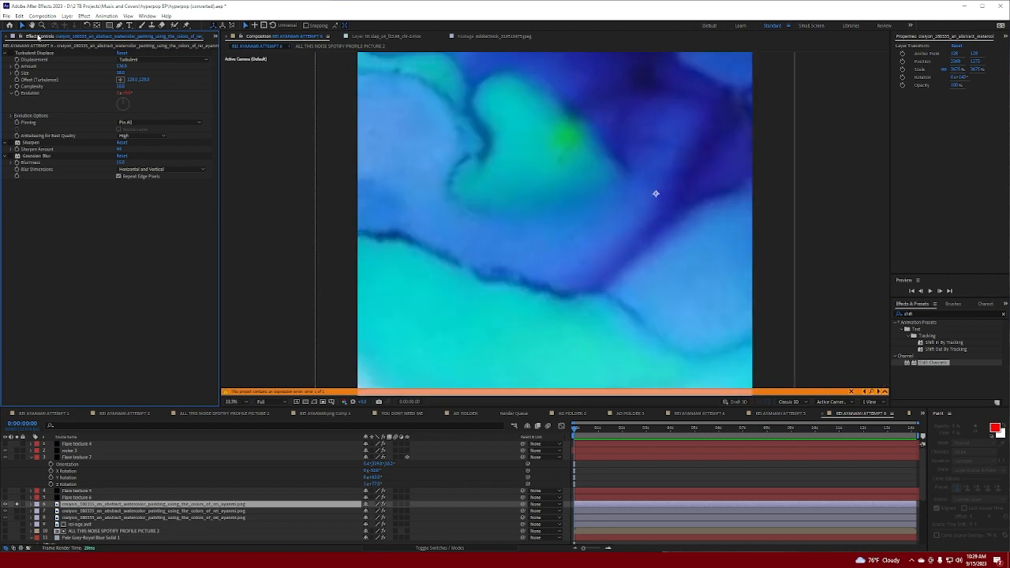
left_click(12, 54)
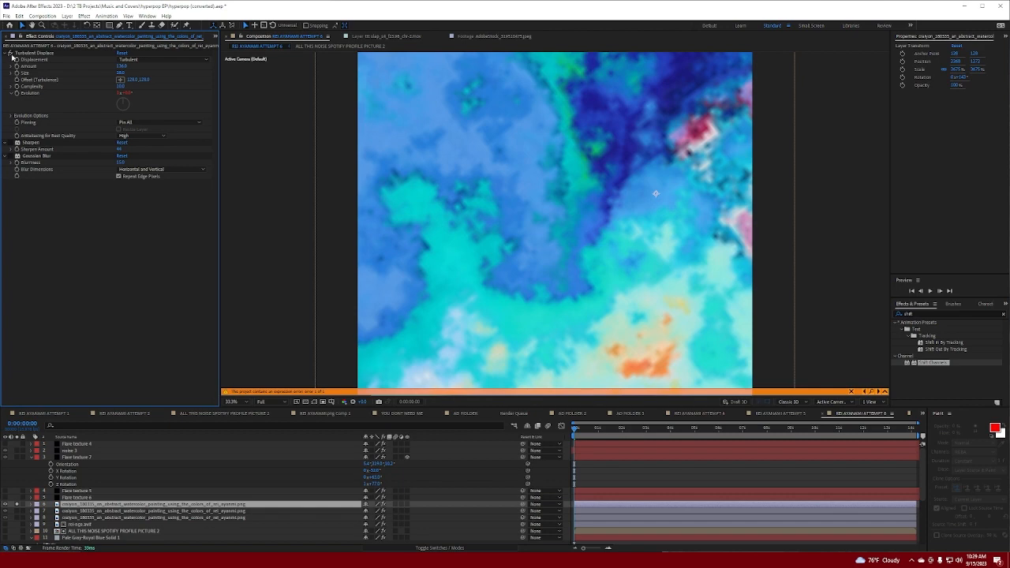
left_click(25, 57)
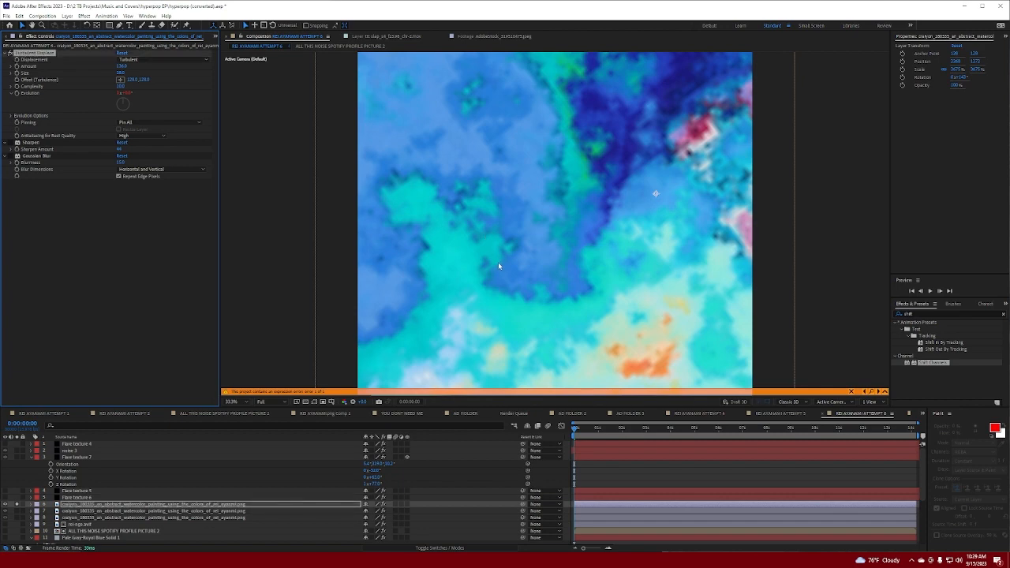
left_click(10, 143)
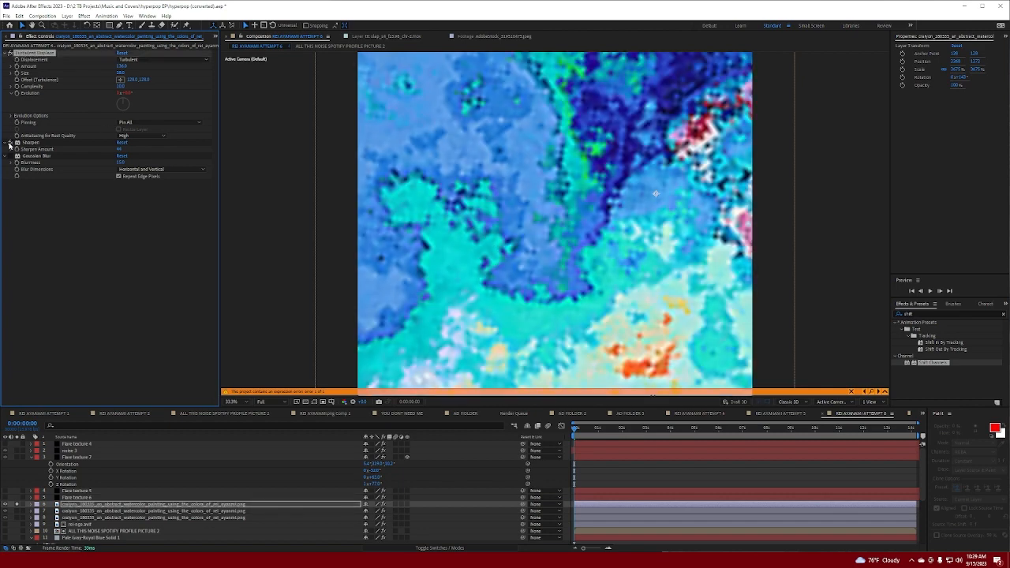
left_click(11, 156)
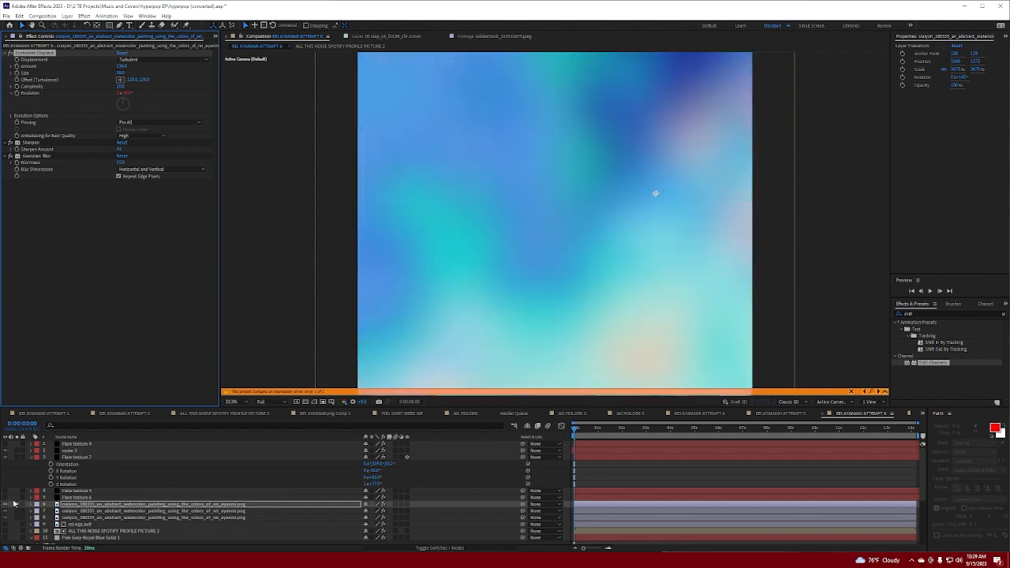
left_click(16, 504)
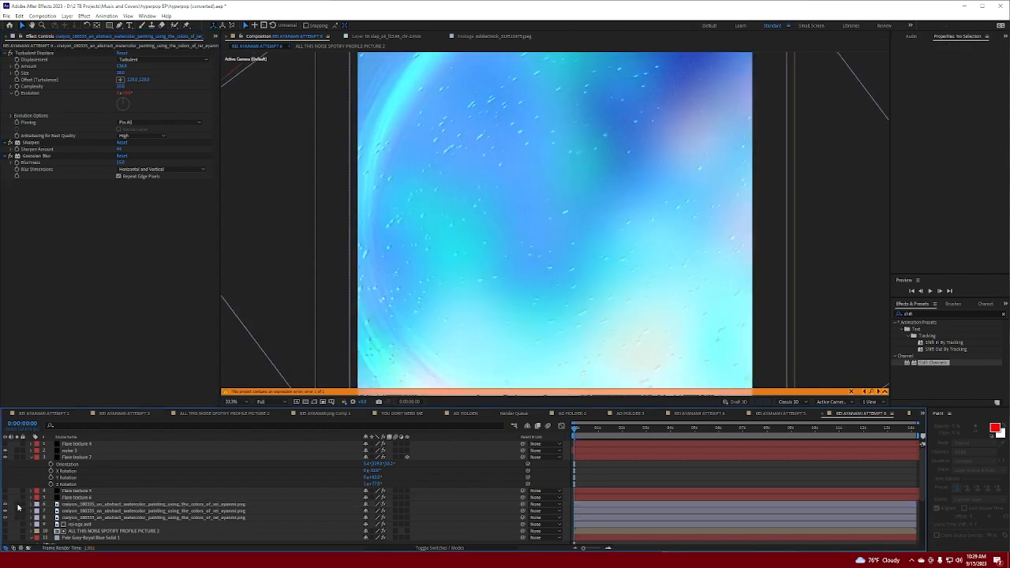
Step: Isolate the Flare texture 7 layer to check its flare specks on black, and unsolo it
left_click(97, 459)
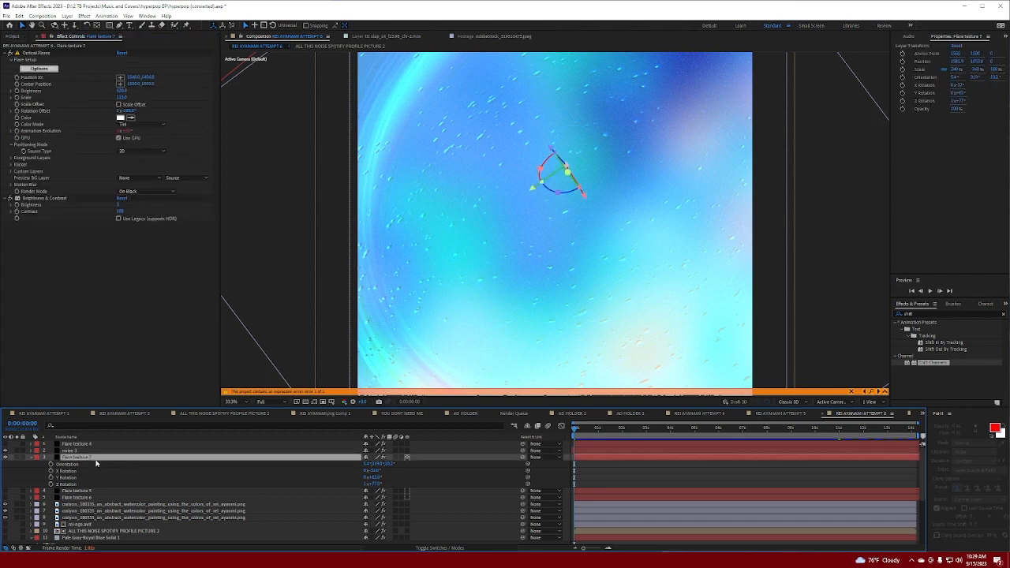
left_click(17, 457)
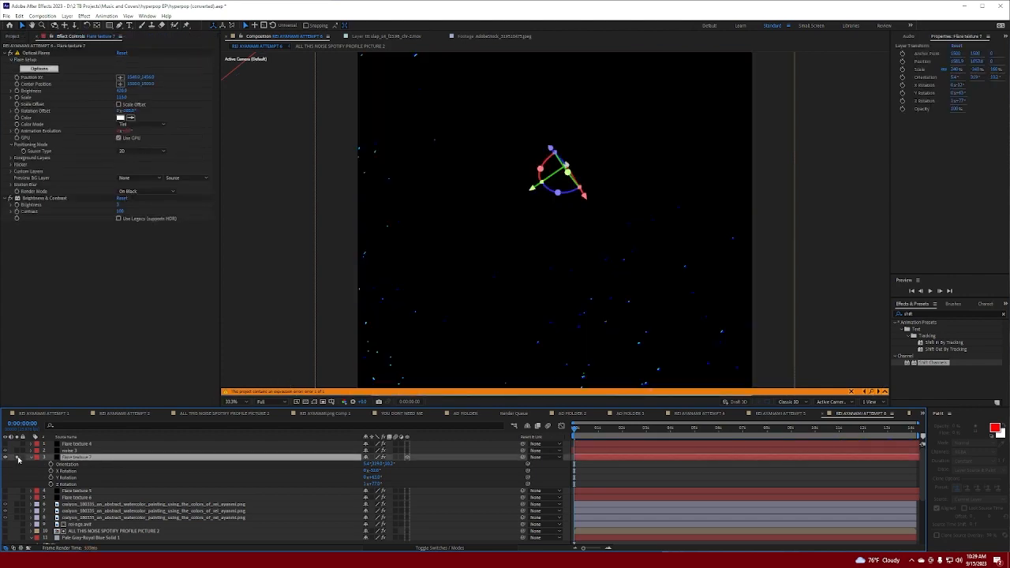
left_click(17, 457)
Step: Solo the noise layer above Flare texture 7, review its Add Grain effect, and unsolo it
left_click(82, 450)
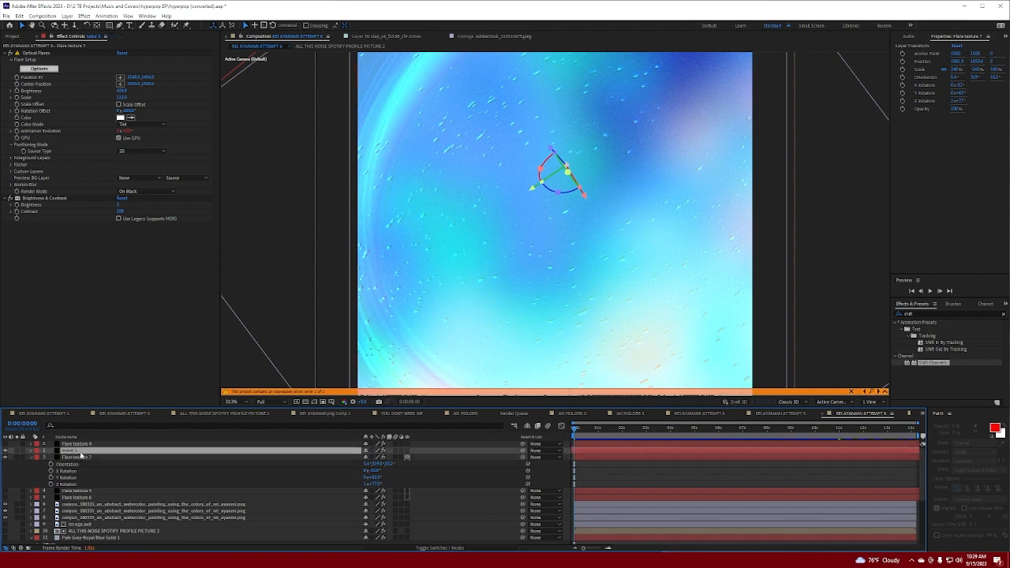
left_click(17, 450)
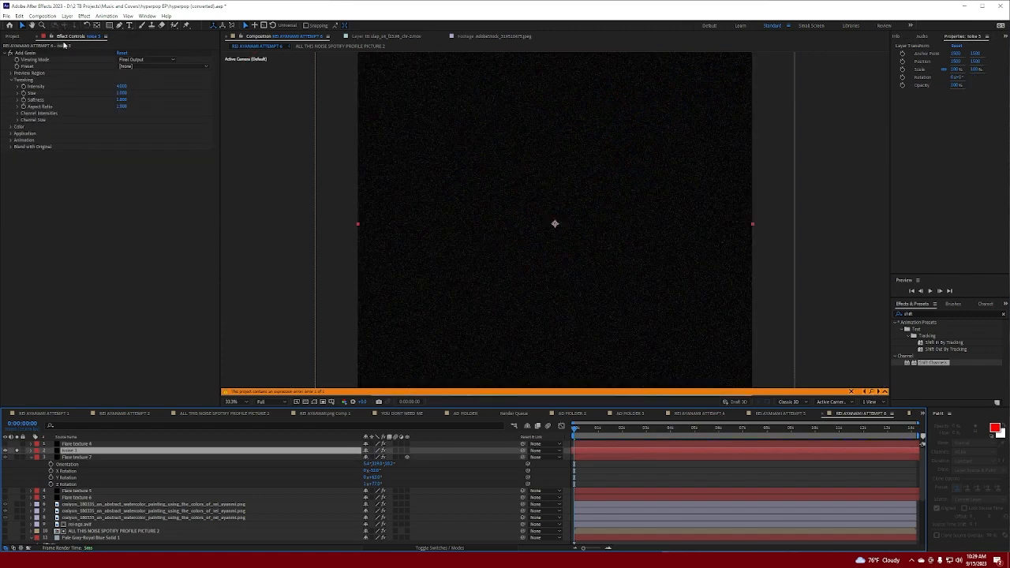
left_click(54, 56)
left_click(17, 450)
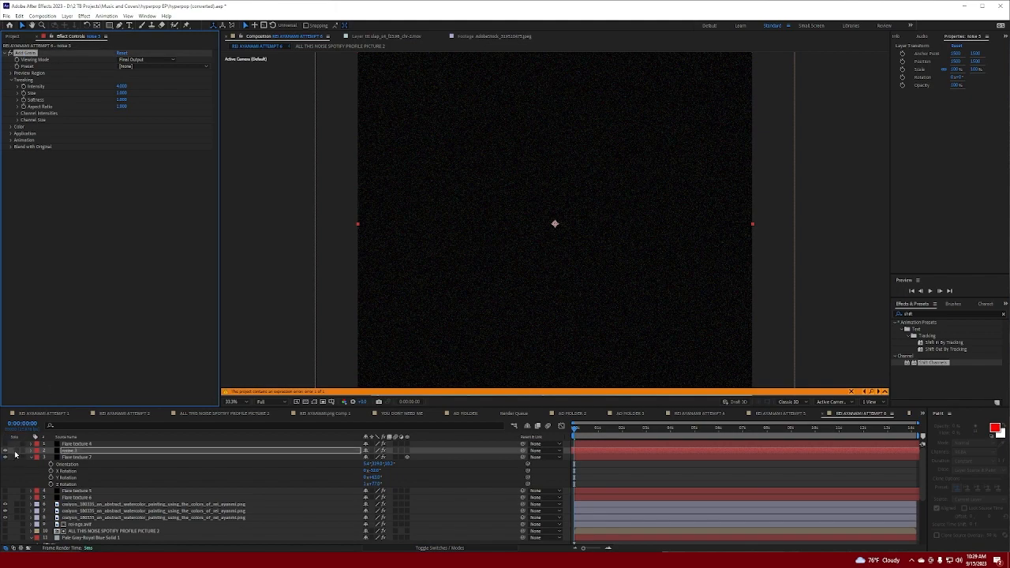
Step: Fit the whole REI AYANAMI artwork in the viewer and bring up the effects of the Flare texture 5 layer
scroll(610, 223, "down", 1)
scroll(734, 232, "up", 1)
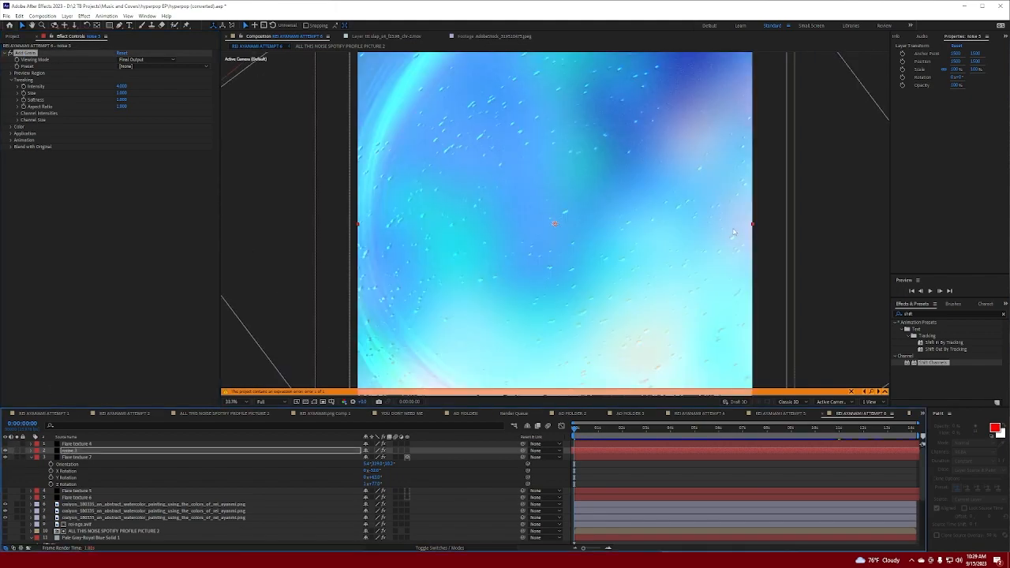
left_click(237, 402)
left_click(240, 410)
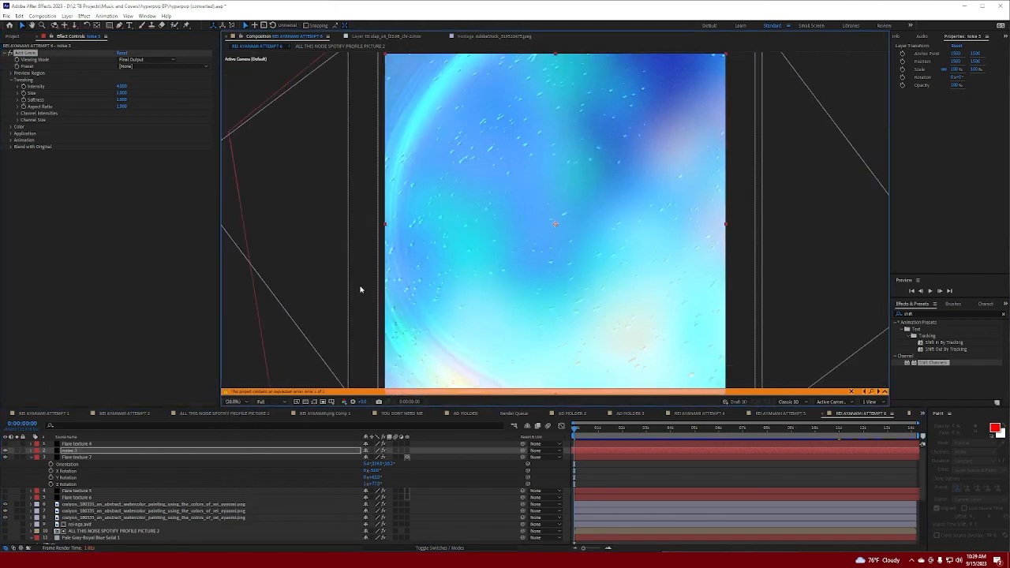
left_click(720, 491)
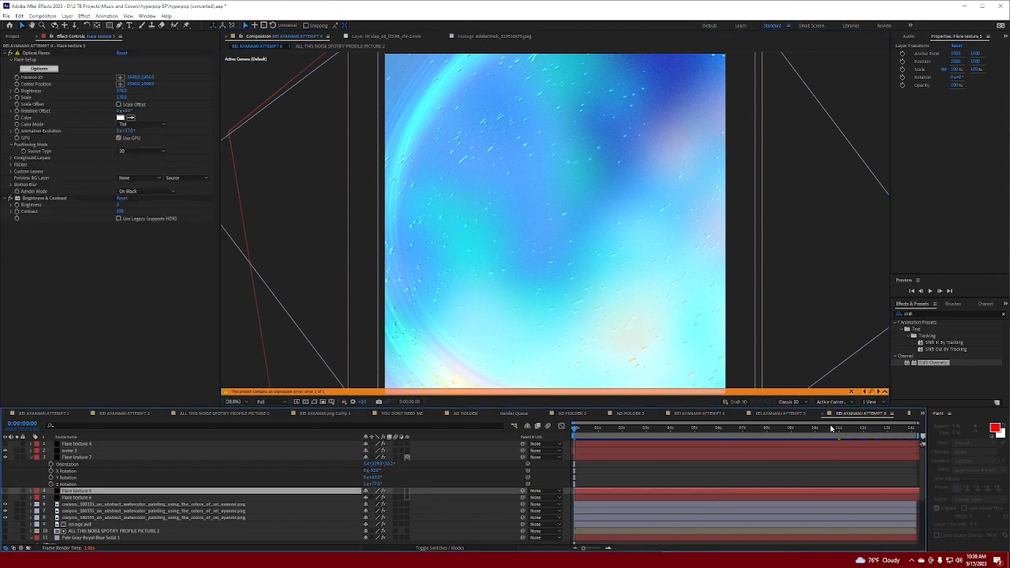
Step: Return to the NEVER GOES AWAY ALBUM COVER composition and inspect the face and its floating fragments up close
left_click(923, 414)
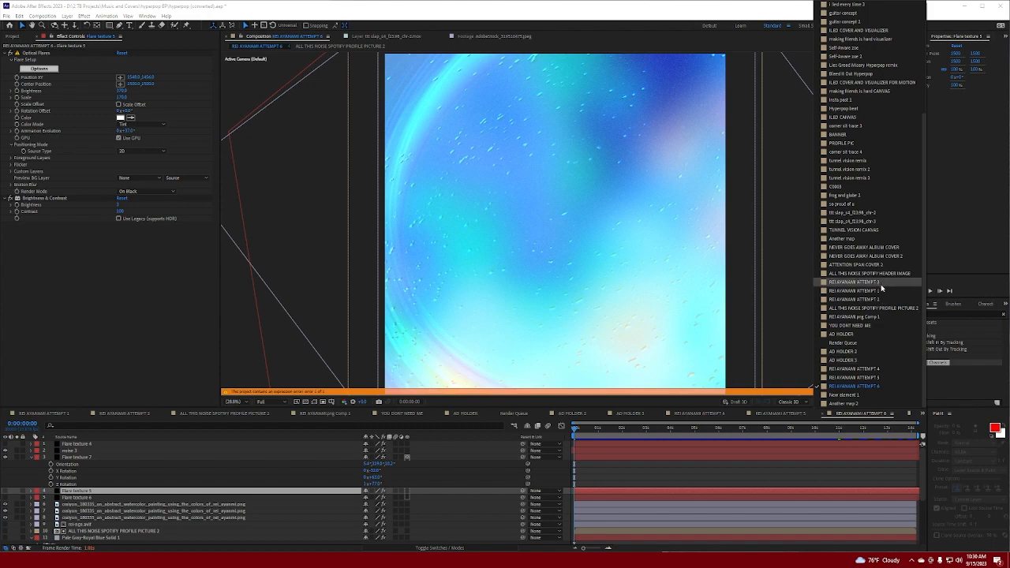
left_click(864, 247)
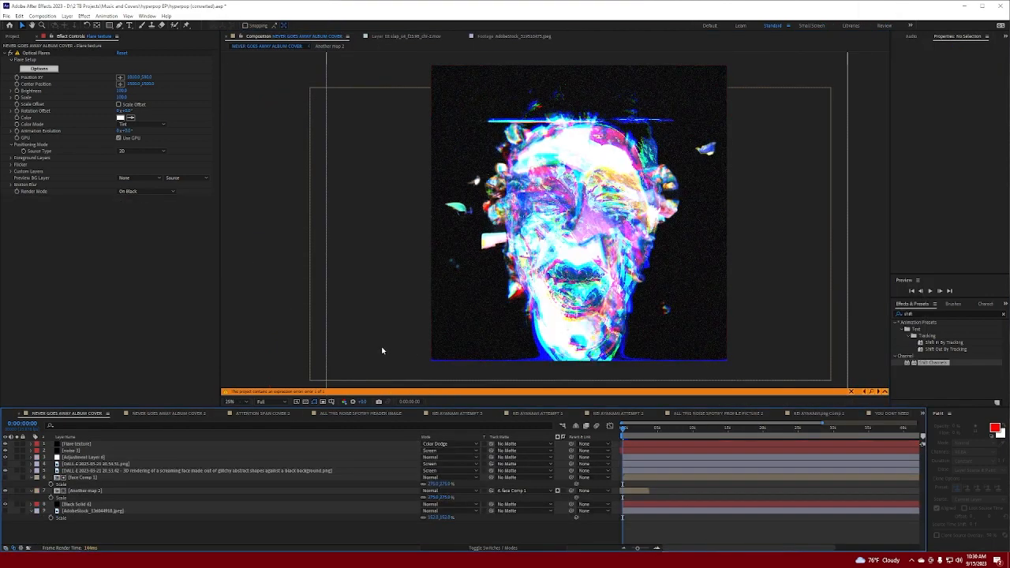
scroll(328, 348, "up", 2)
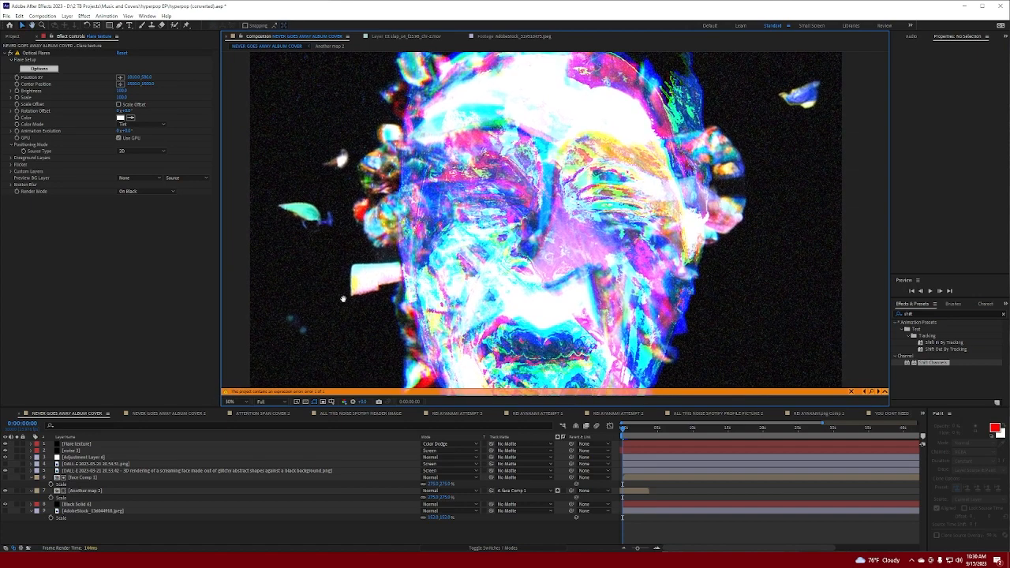
left_click_drag(345, 297, 398, 303)
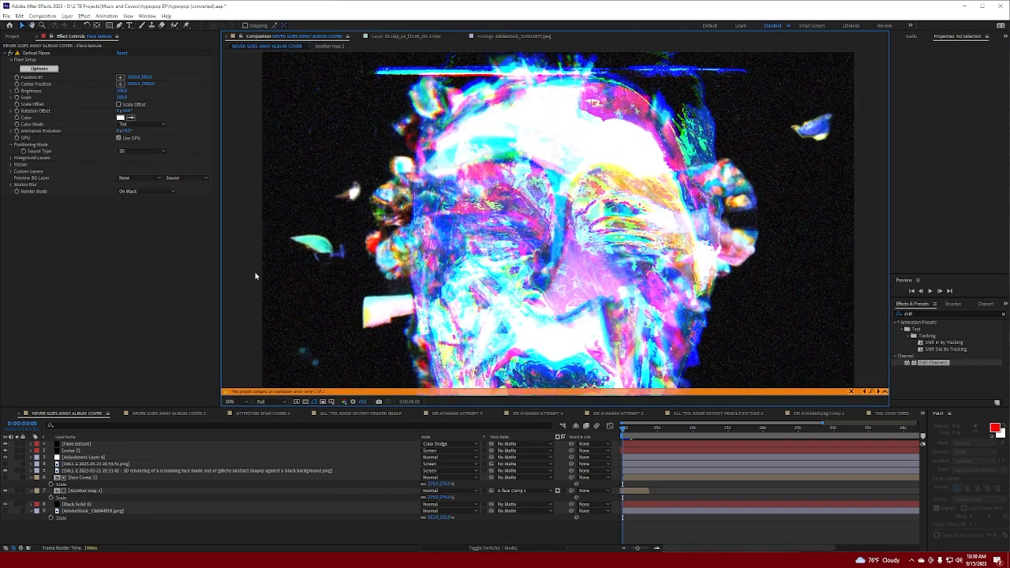
left_click_drag(256, 277, 269, 280)
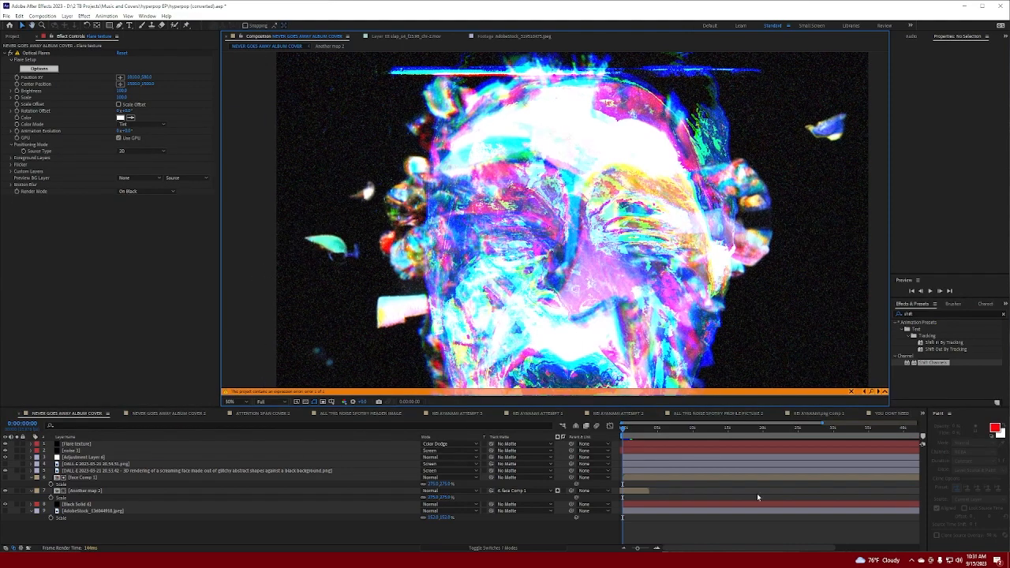
left_click(712, 530)
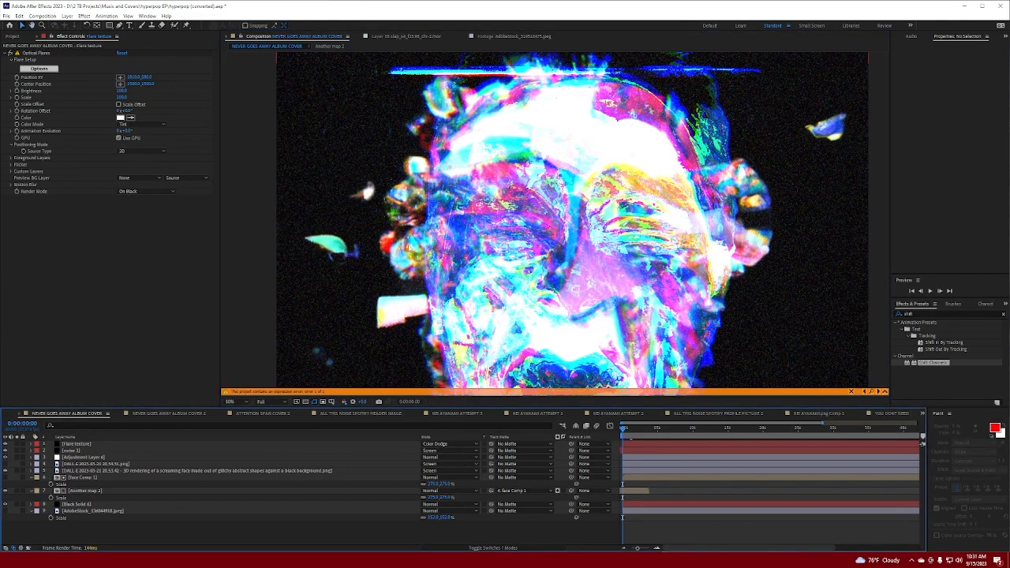